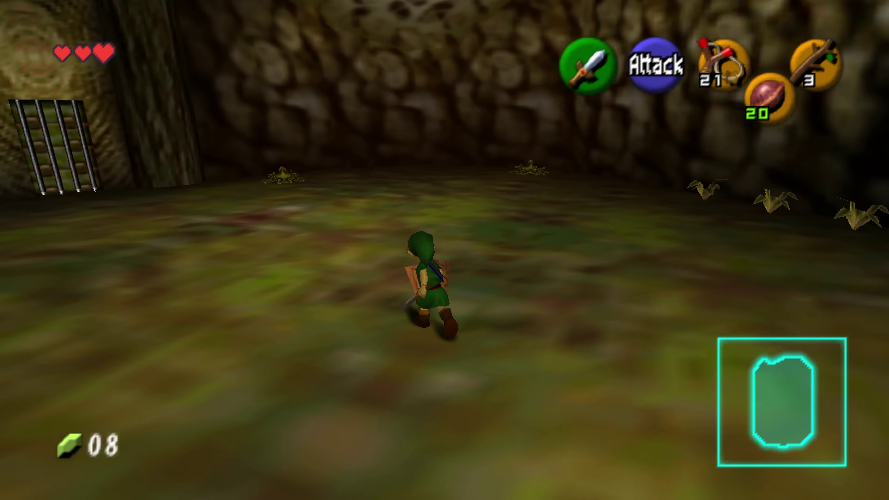
key(z)
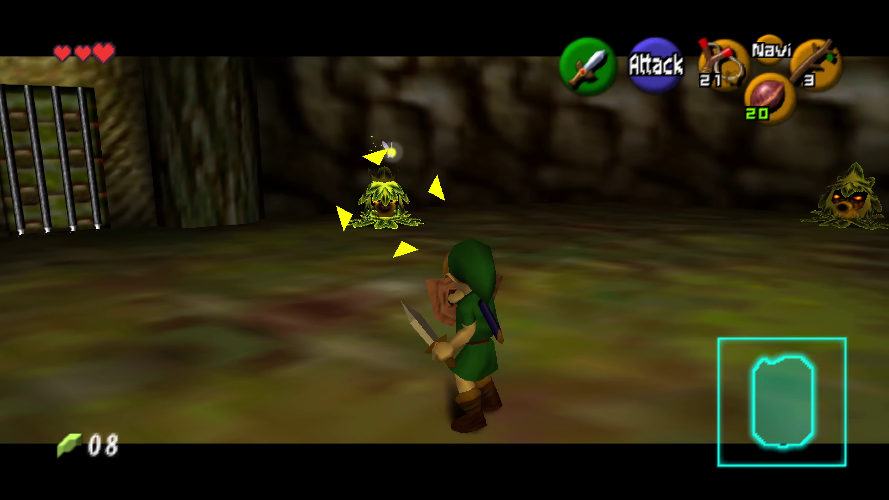
key(d)
key(d)
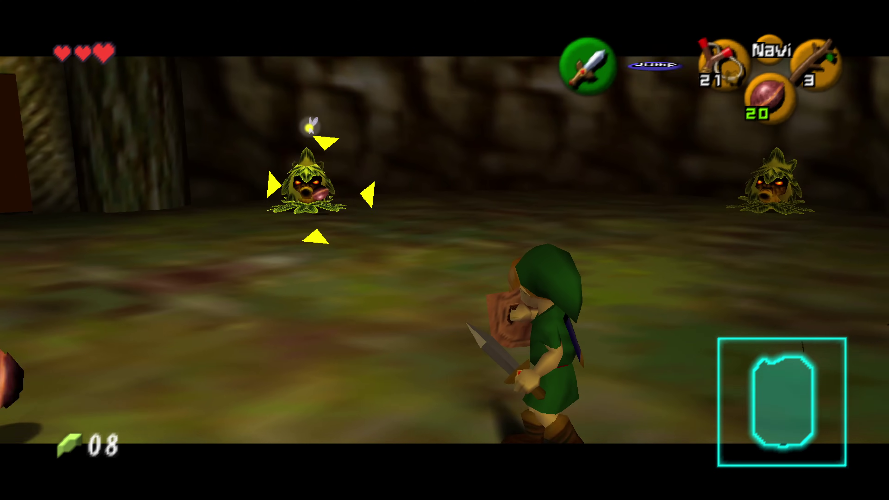
key(d)
key(z)
key(d)
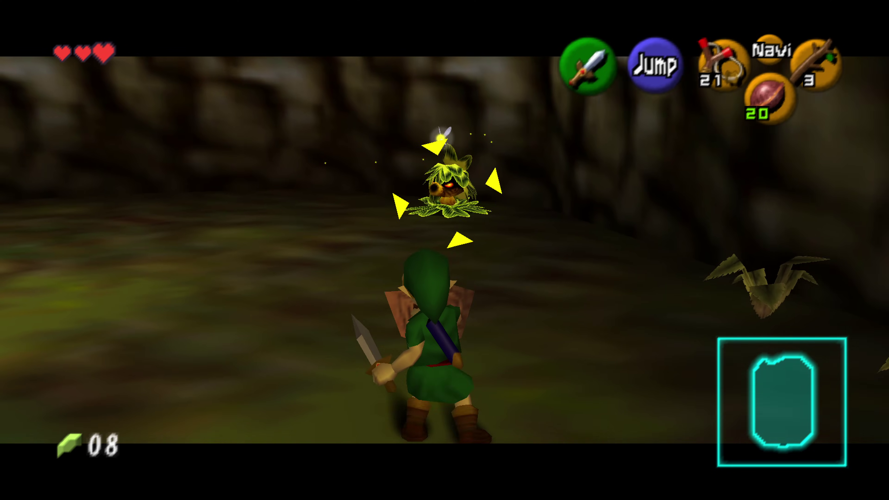
key(Left)
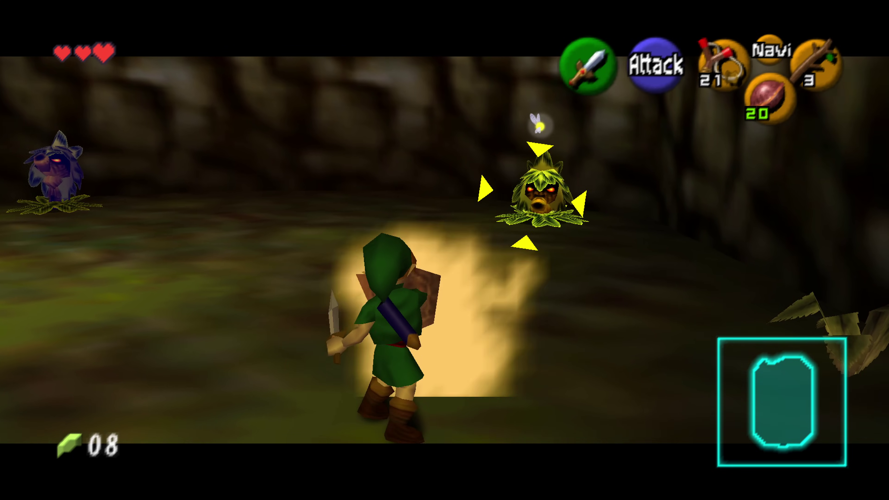
key(Up)
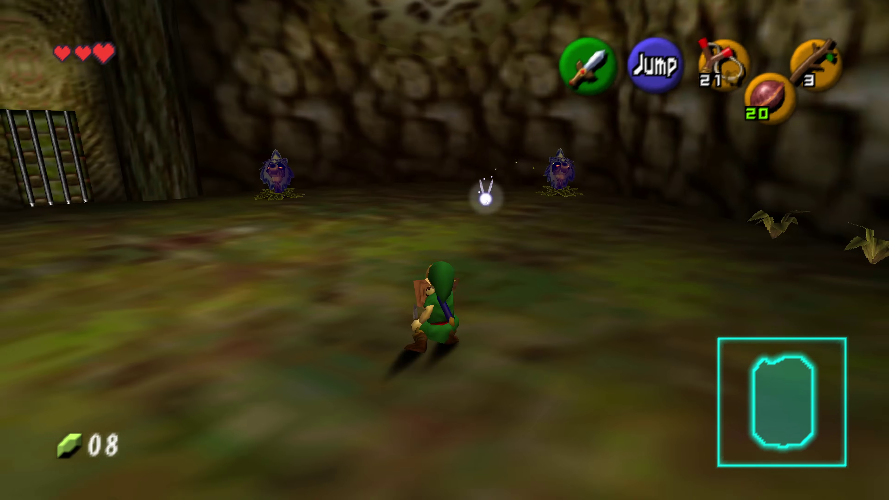
key(Left)
key(z)
key(Left)
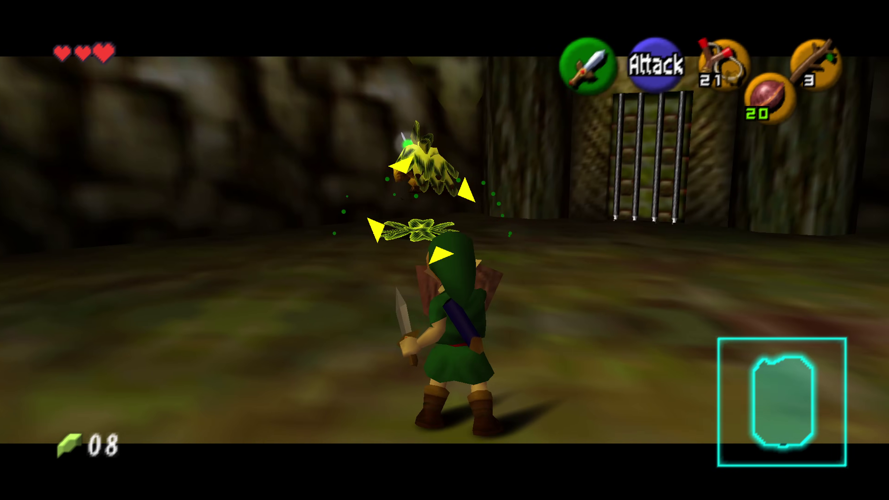
key(Up)
key(Left)
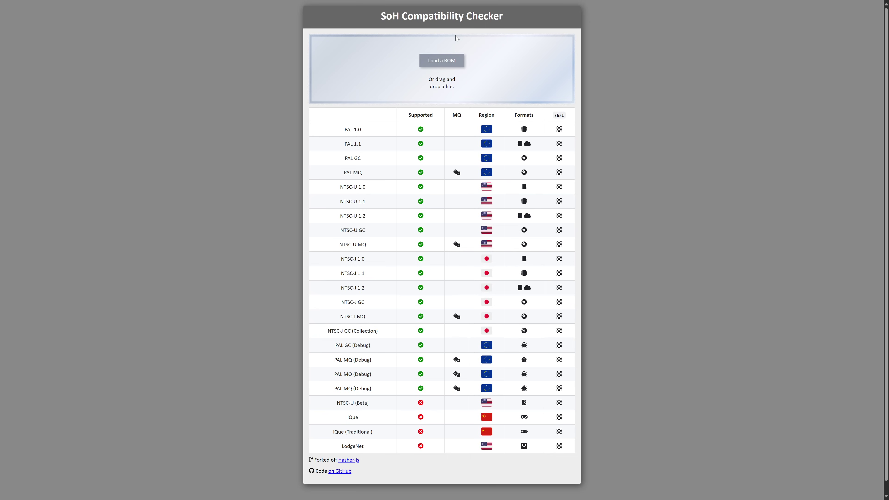
Step: Check the Ocarina of Time and Master Quest .z64 ROMs in the SoH Compatibility Checker
click(441, 61)
double_click(157, 67)
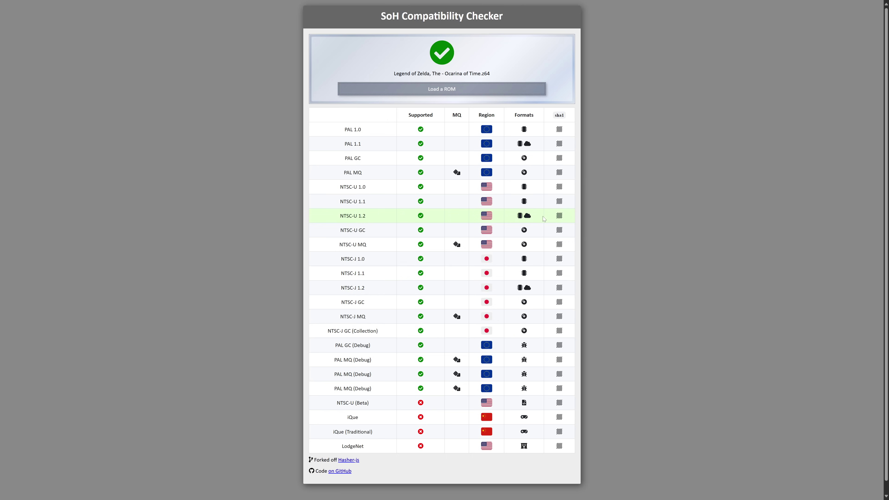
click(425, 89)
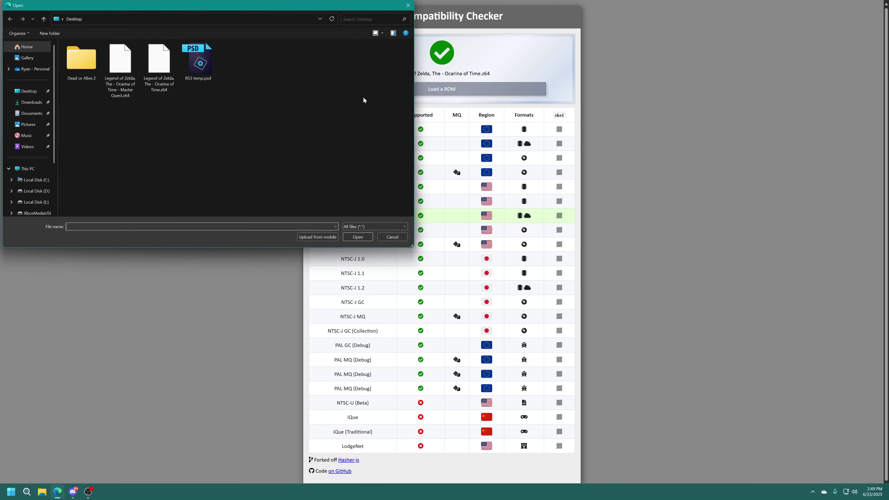
double_click(130, 73)
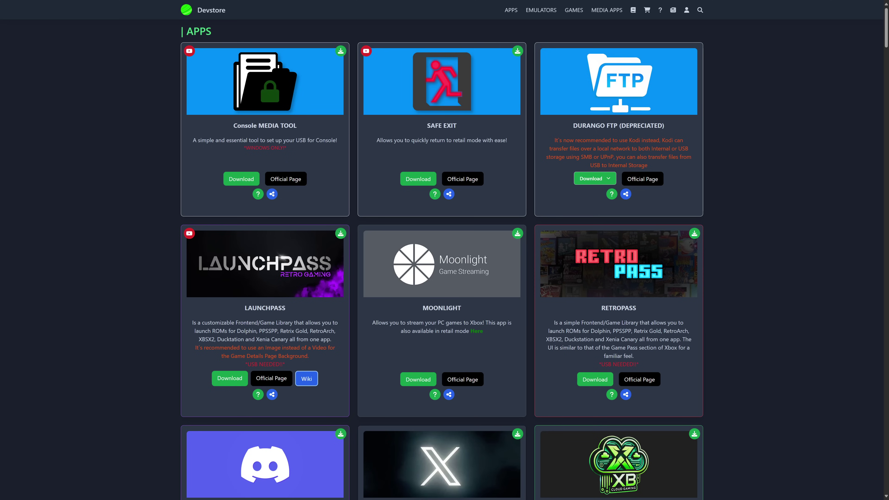
Step: Find Shipwright (Ship of Harkinian) among the Devstore games and open its GitHub download page
middle_click(832, 22)
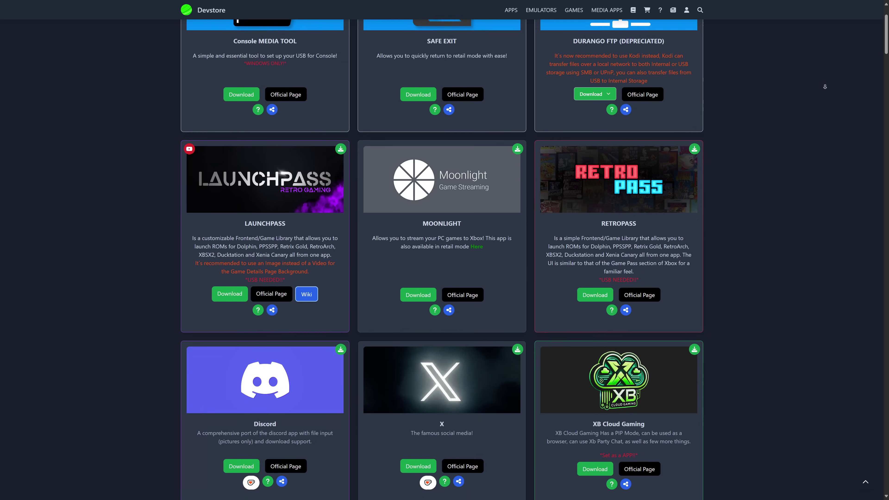
scroll(822, 95, down, 20)
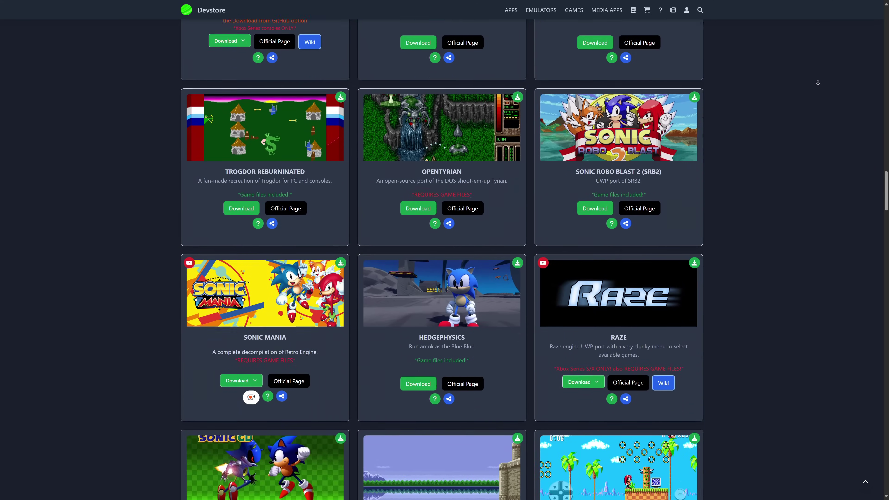
scroll(816, 81, down, 20)
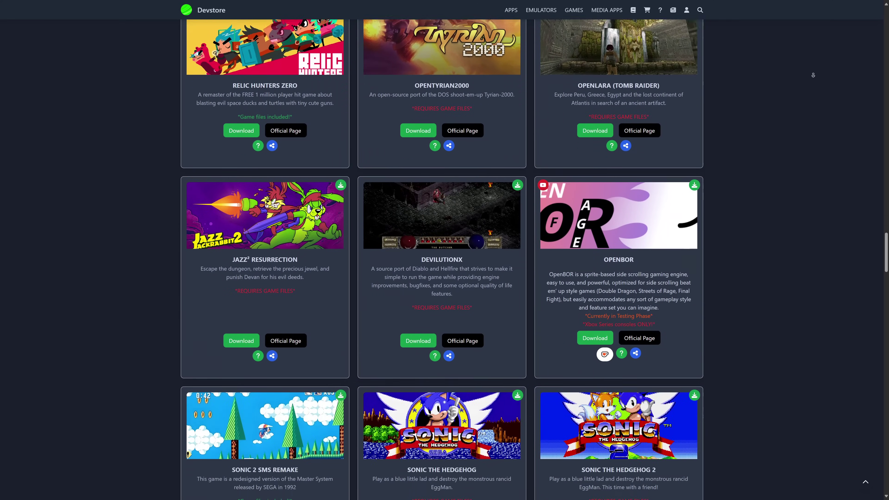
scroll(802, 77, down, 4)
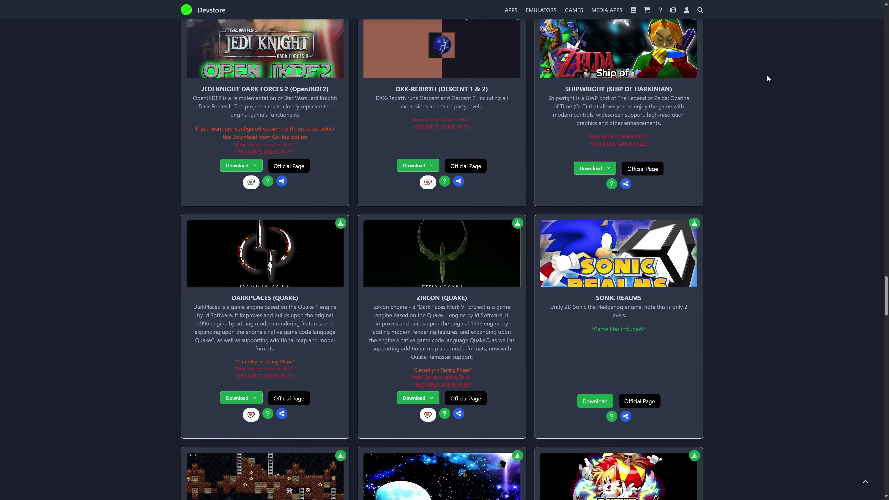
scroll(763, 99, up, 2)
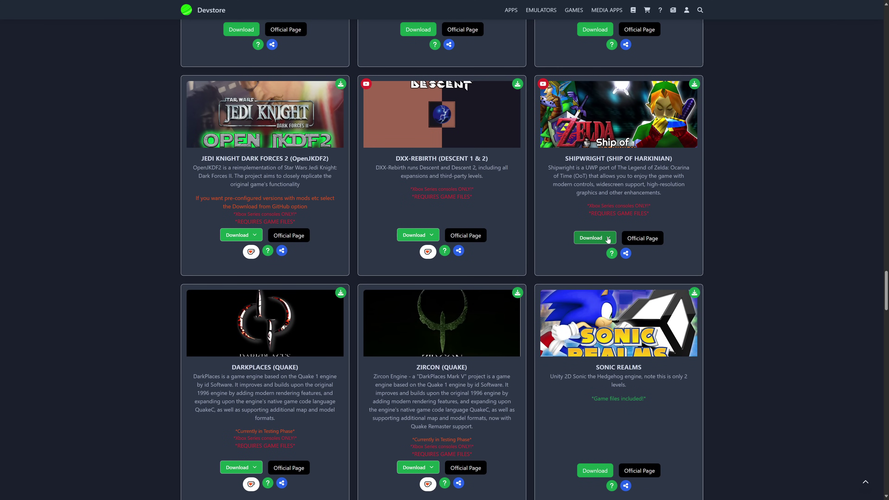
click(608, 239)
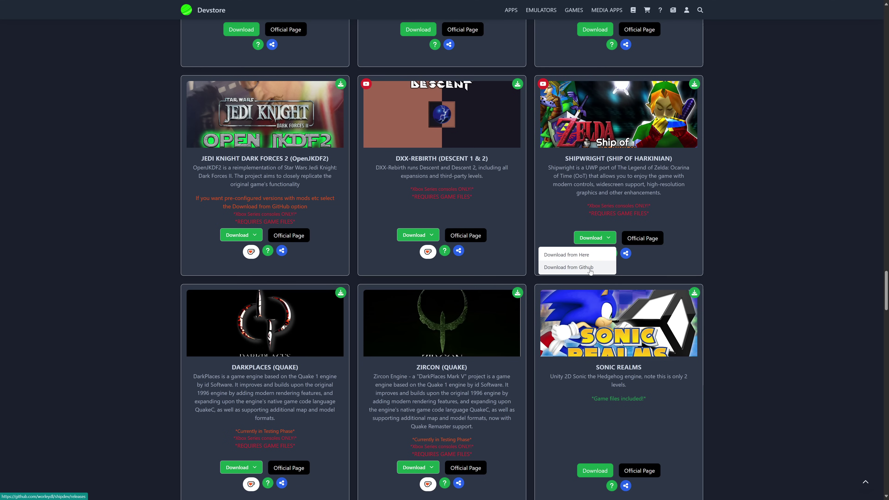
click(590, 268)
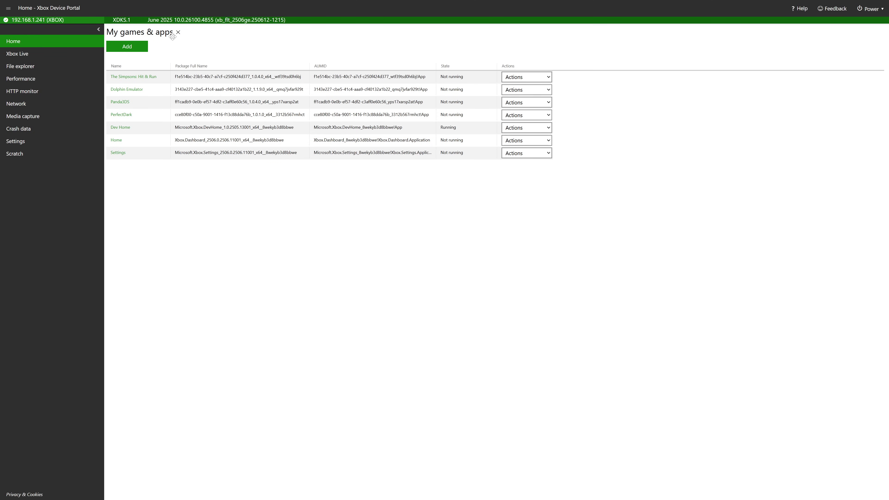
Step: Add a new application in Xbox Device Portal using soh_9.0.2.0_x64.msixbundle as the package and proceed to its dependencies
click(135, 48)
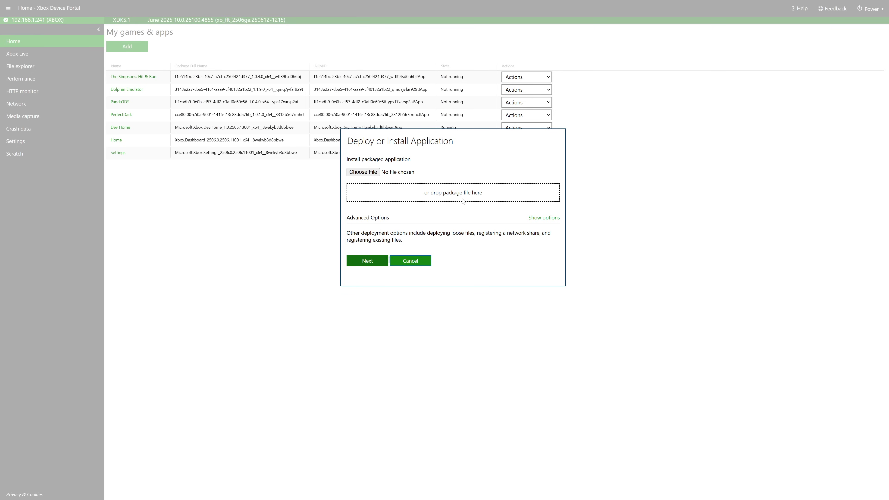
click(366, 172)
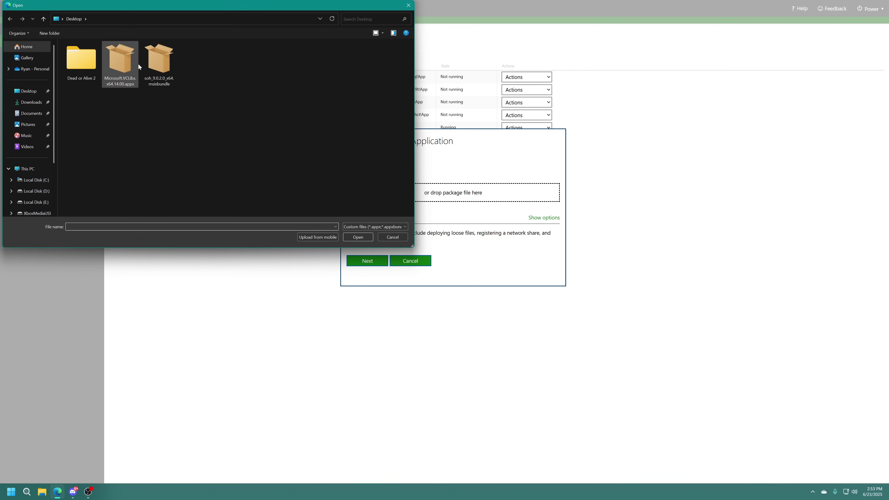
double_click(155, 64)
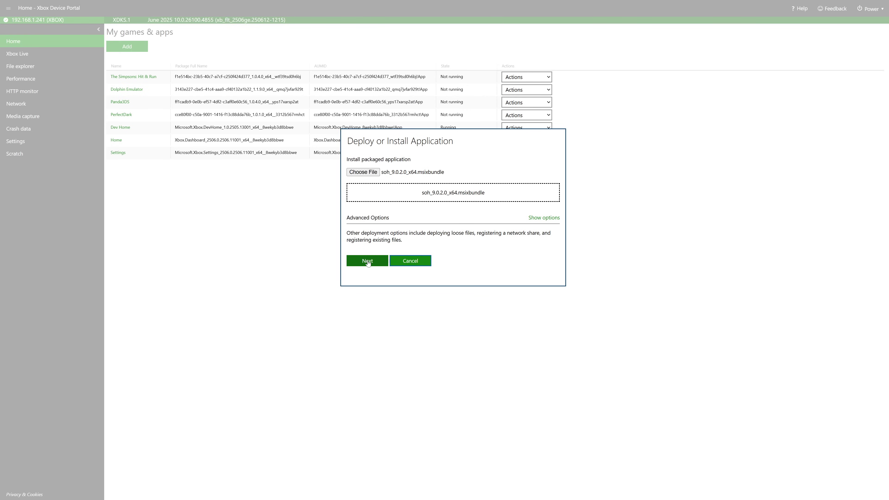
click(367, 261)
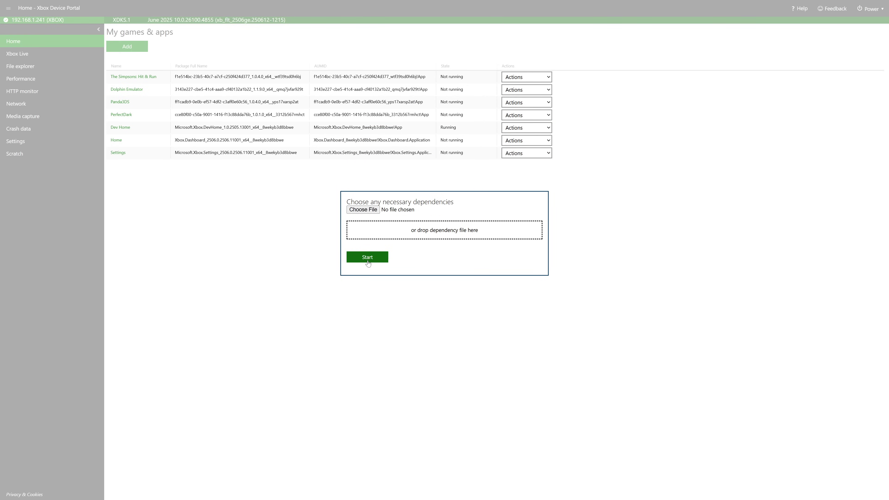
Step: Add Microsoft.VCLibs.x64.14.00.appx as the dependency, run the installation and close the progress dialog
click(368, 210)
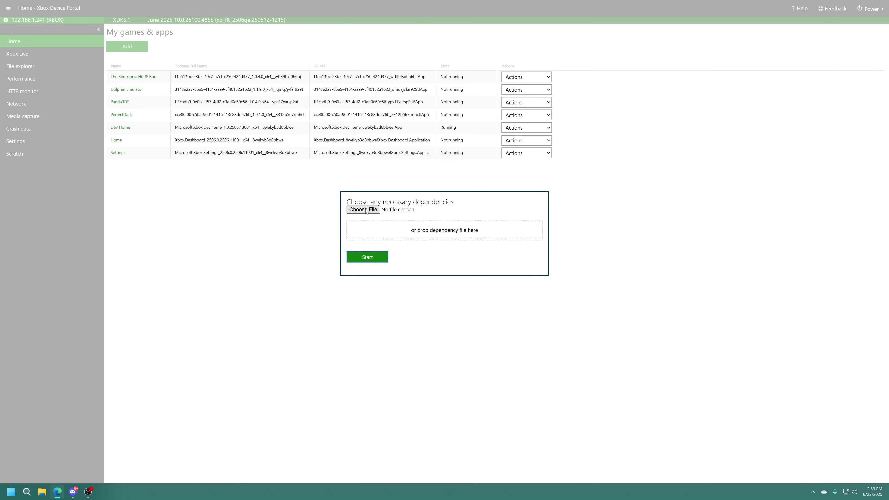
double_click(127, 70)
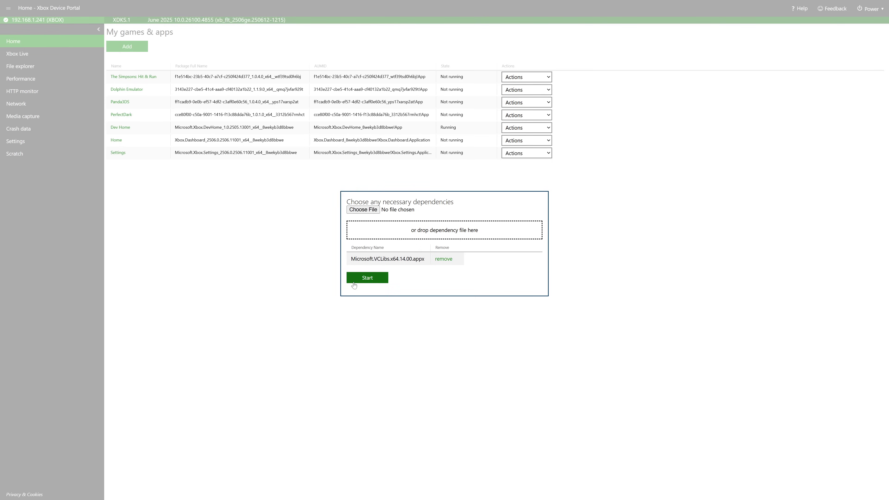
click(359, 280)
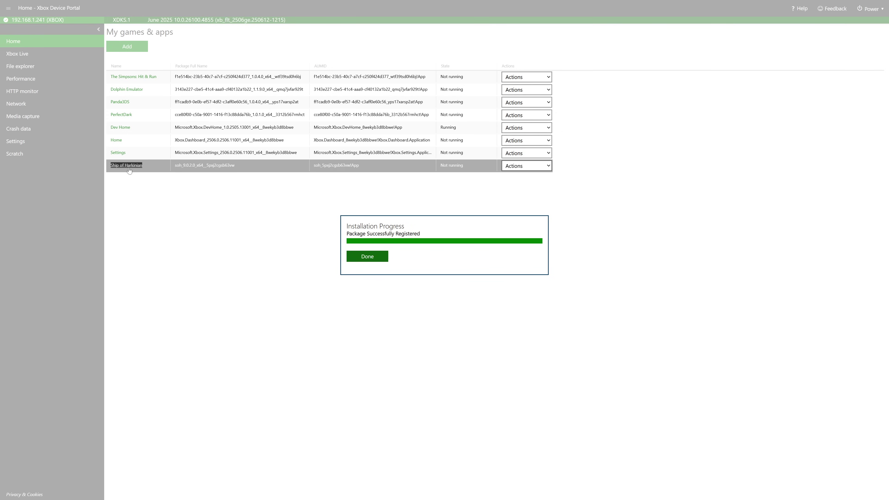
click(363, 256)
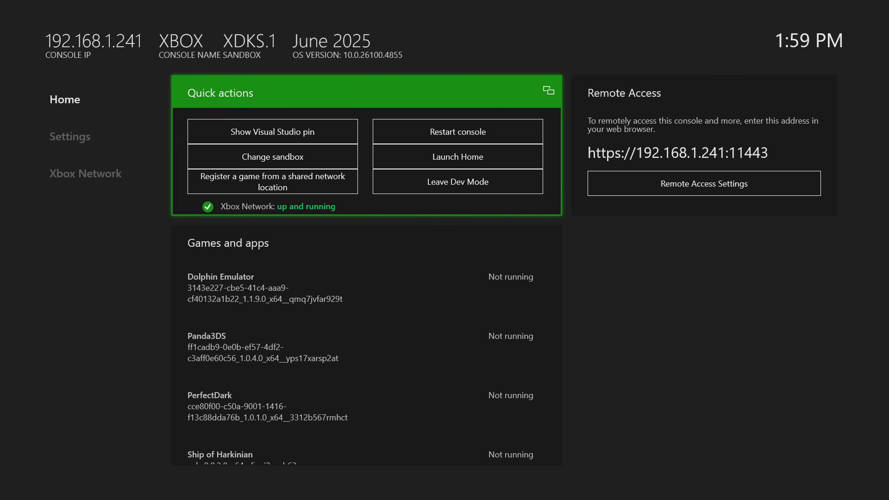
Step: Open the app details of Ship of Harkinian in Xbox Dev Home and set its app type to Game
key(Down)
key(Down)
key(Down)
key(Down)
key(Down)
key(Down)
key(Down)
key(Down)
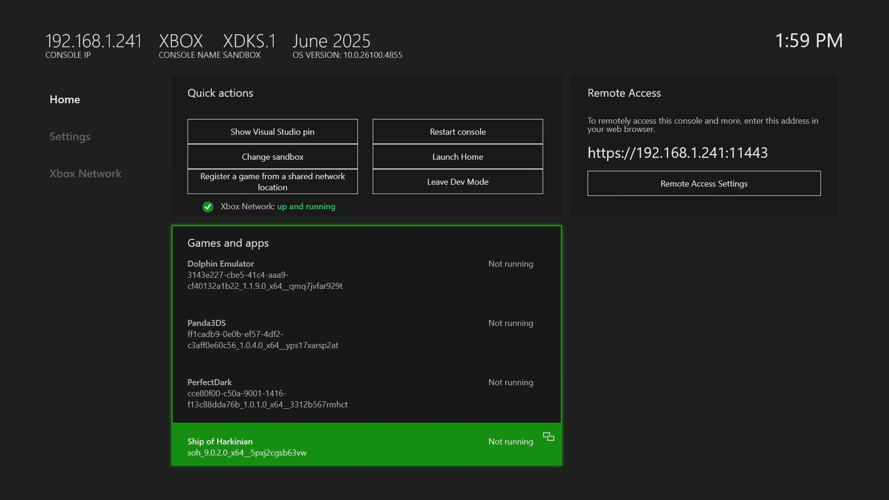
key(Menu)
key(Down)
key(Down)
key(Down)
key(Return)
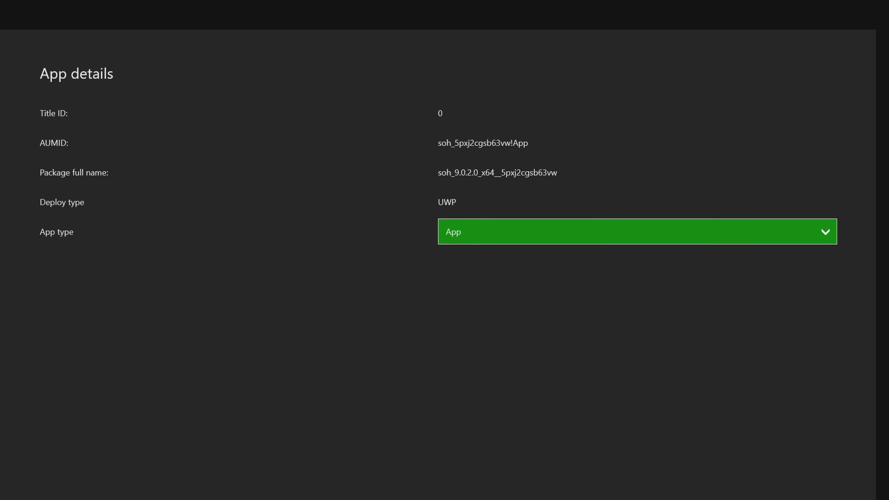
key(Return)
key(Up)
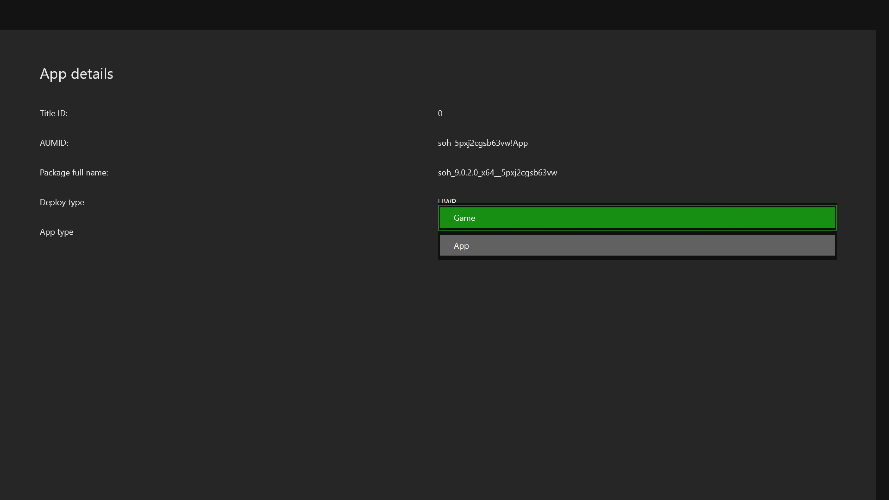
key(Return)
key(Escape)
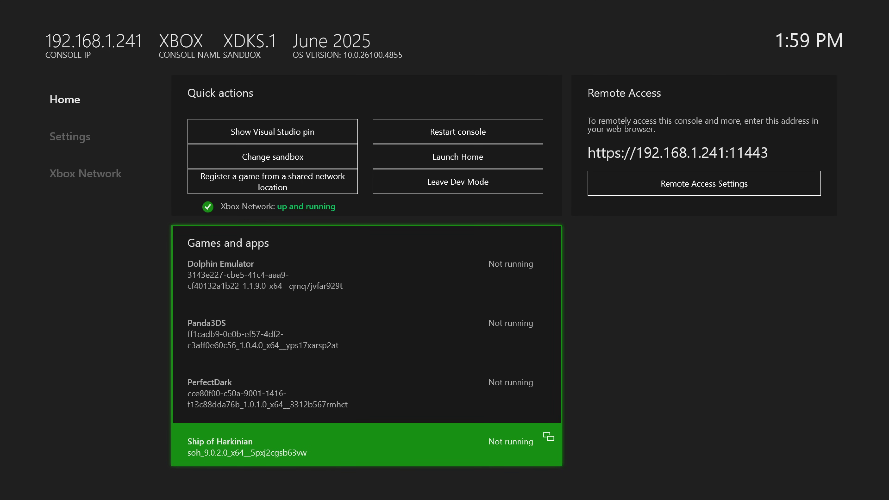
Step: Return from the games and apps list to the console's quick actions
key(Up)
key(Up)
key(Up)
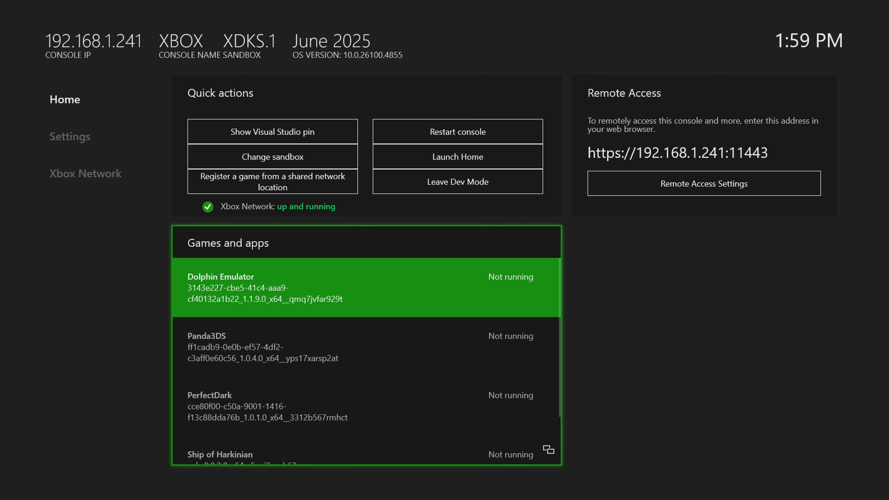
key(Up)
key(Right)
key(Up)
key(Return)
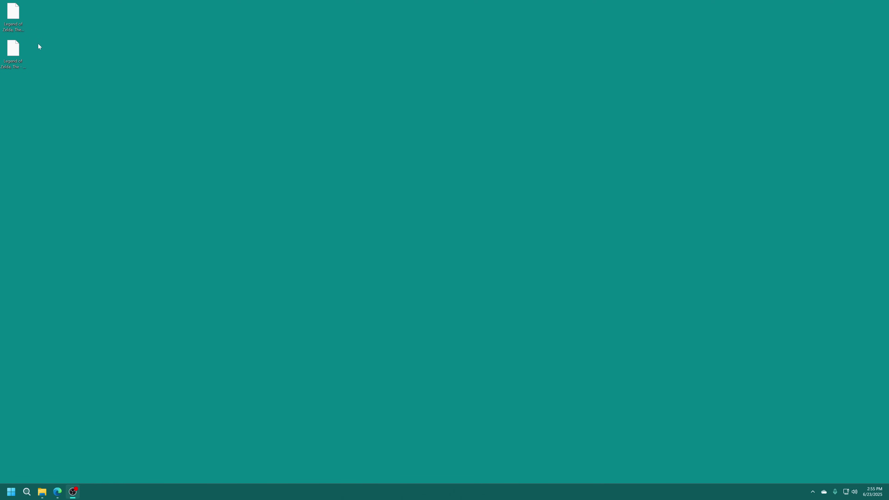
drag(14, 49, 85, 92)
click(20, 16)
click(103, 58)
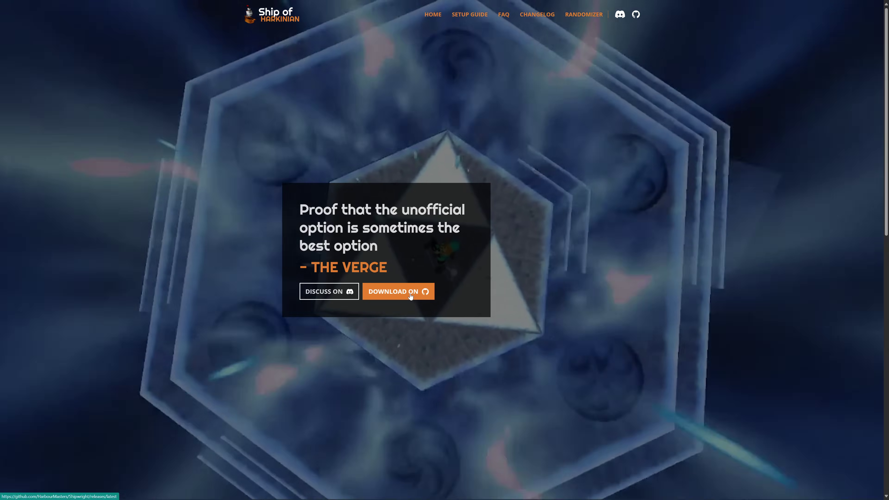
Step: Open the GitHub release from the Ship of Harkinian website and download SoH-Blair-Charlie-Win64.zip
click(410, 295)
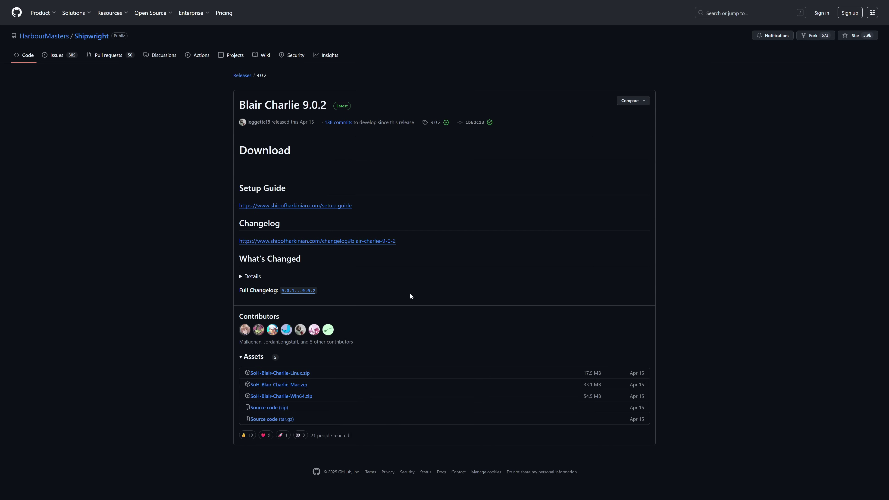
scroll(403, 319, down, 1)
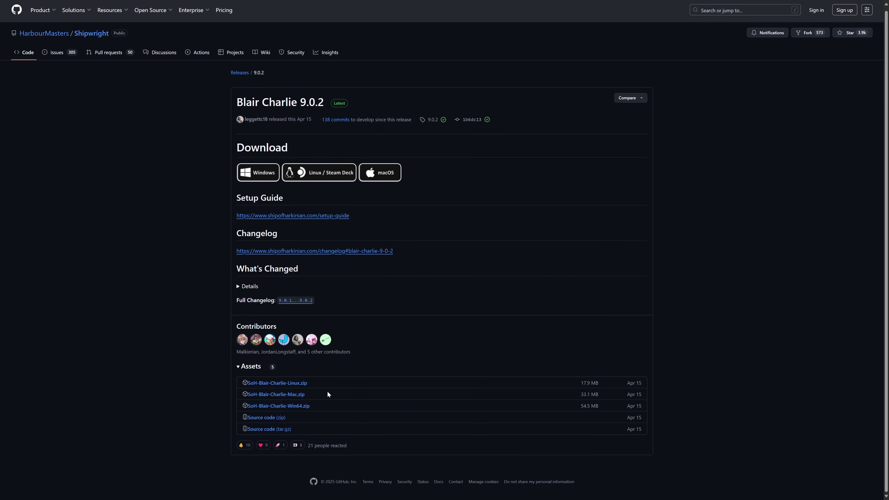
click(299, 407)
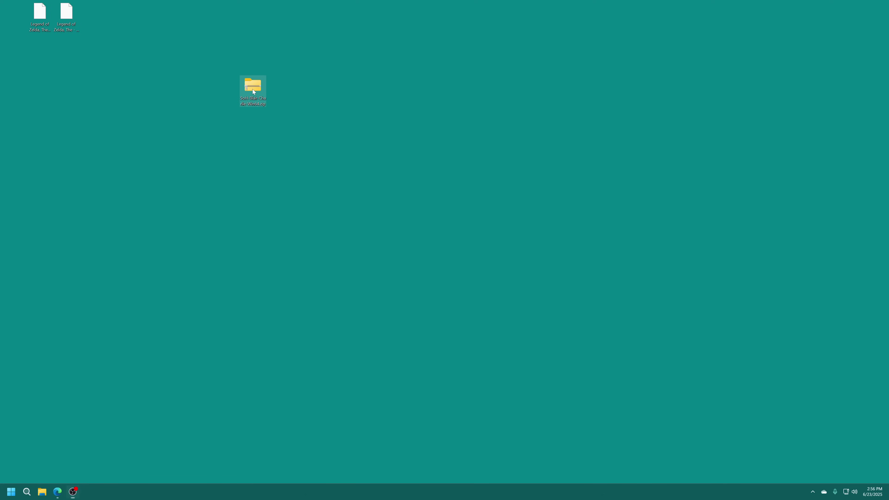
Step: Extract the SoH-Blair-Charlie-Win64 archive on the desktop into its own folder and open that folder
right_click(253, 89)
mouse_move(286, 120)
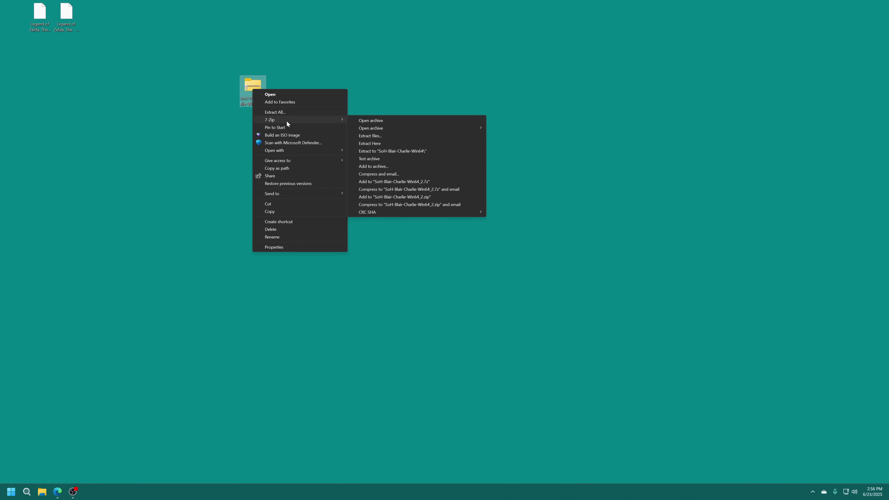
click(394, 152)
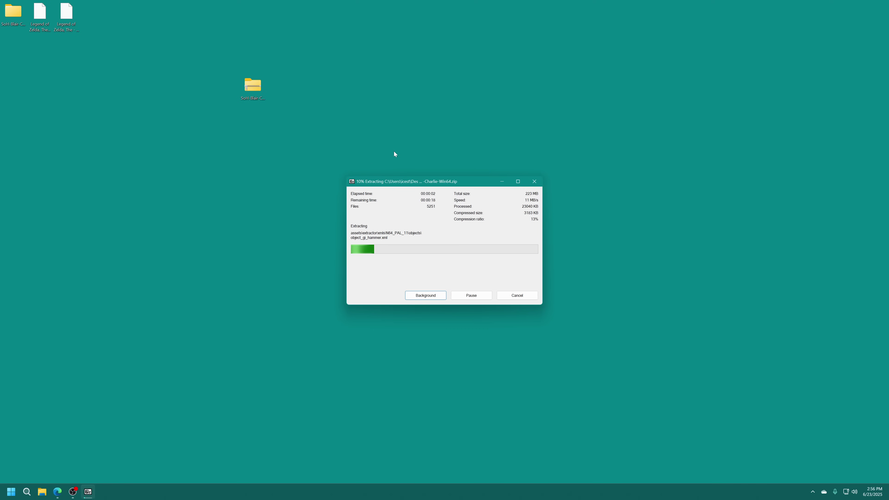
double_click(13, 11)
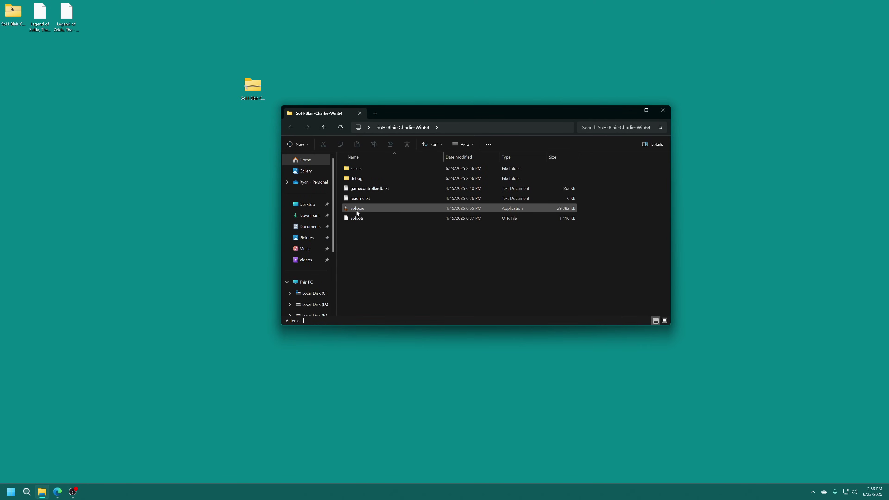
Step: Run soh.exe and generate an OTR file from the Legend of Zelda, The - Ocarina of Time.z64 ROM
double_click(366, 210)
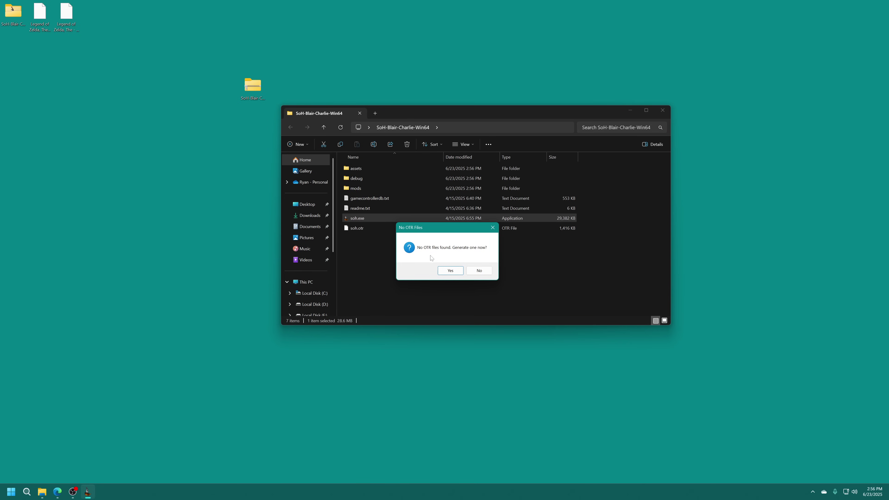
click(451, 270)
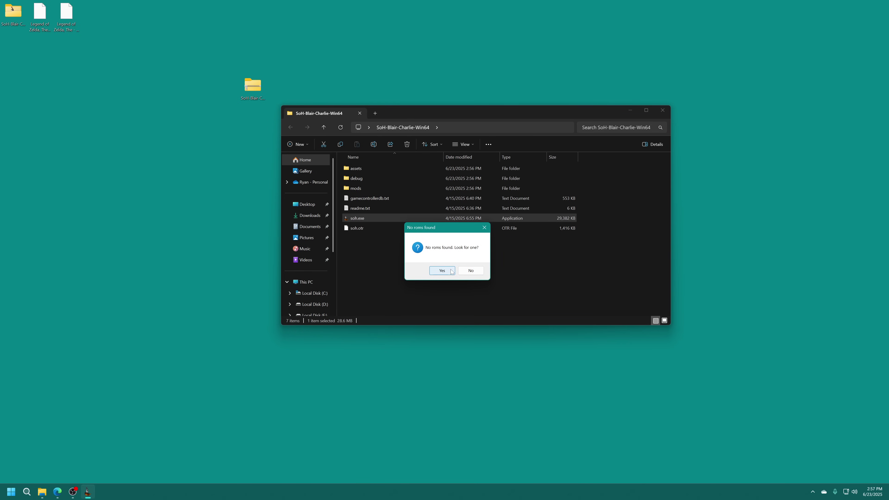
click(442, 270)
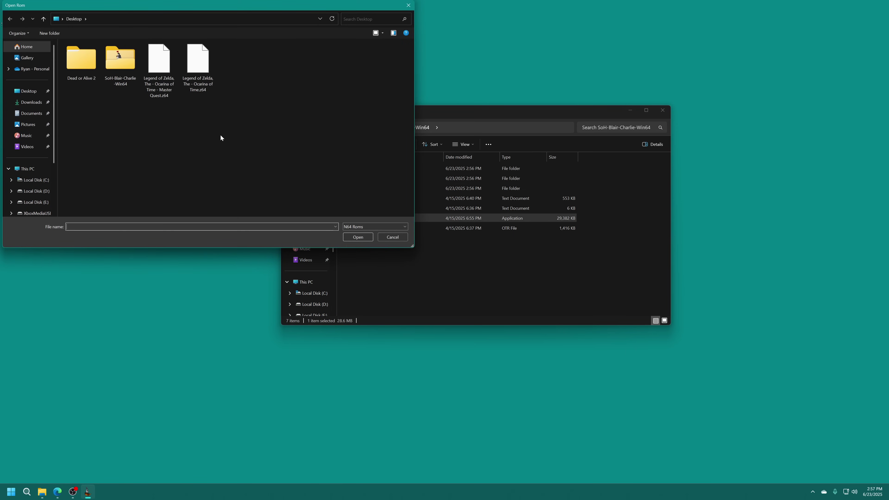
double_click(196, 62)
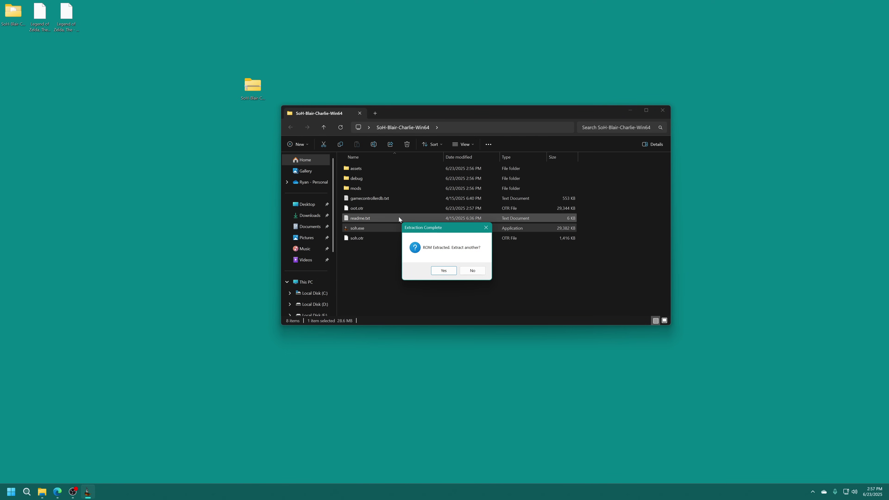
Step: Extract the Legend of Zelda, The - Ocarina of Time - Master Quest.z64 ROM as well, and close the game window
click(443, 271)
double_click(159, 71)
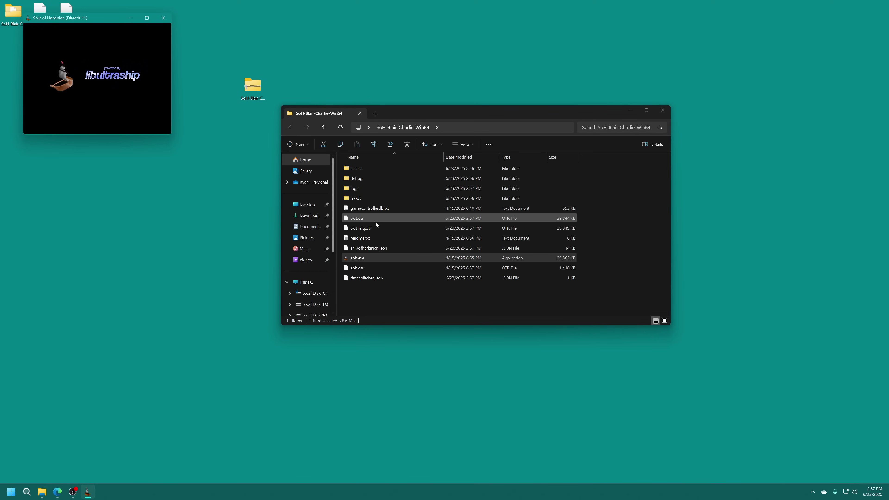
click(163, 18)
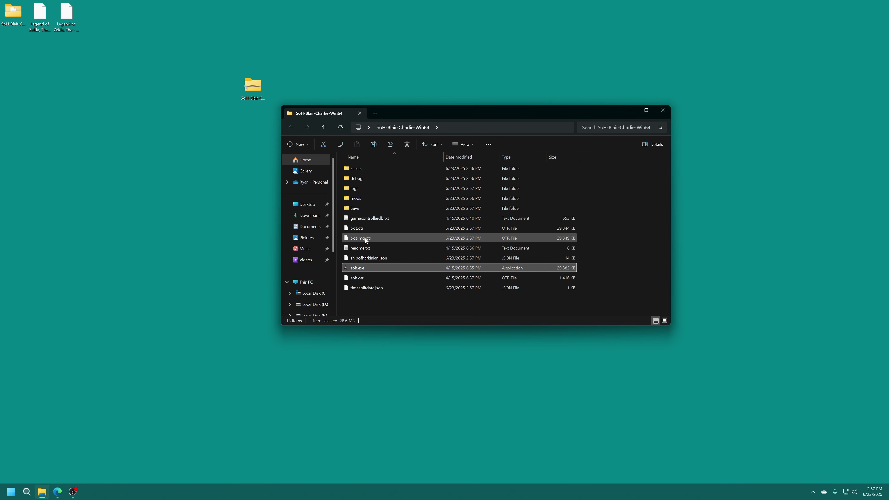
Step: Create a folder named soh in the root of the XboxMediaUSB (F:) drive and open it
click(384, 228)
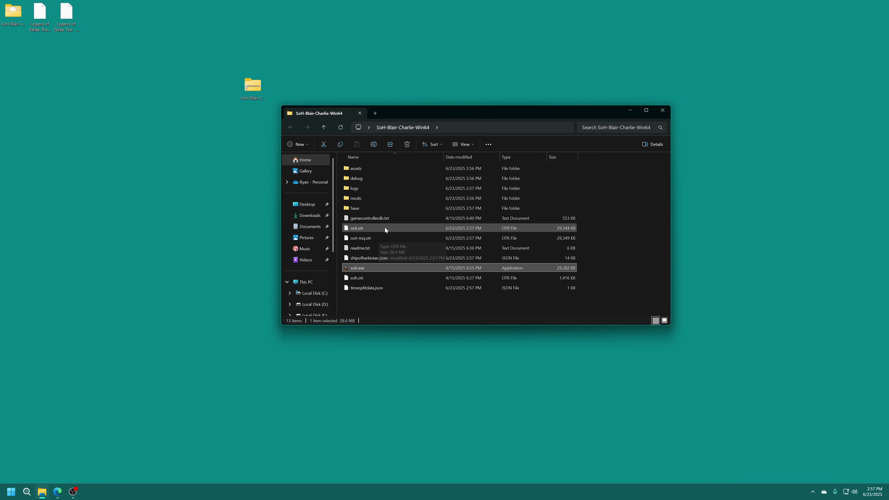
ctrl+click(374, 238)
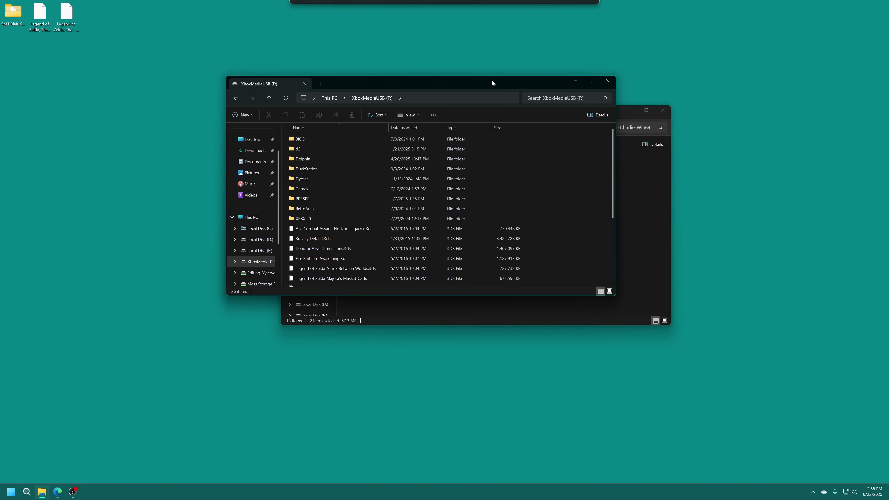
drag(491, 79, 489, 77)
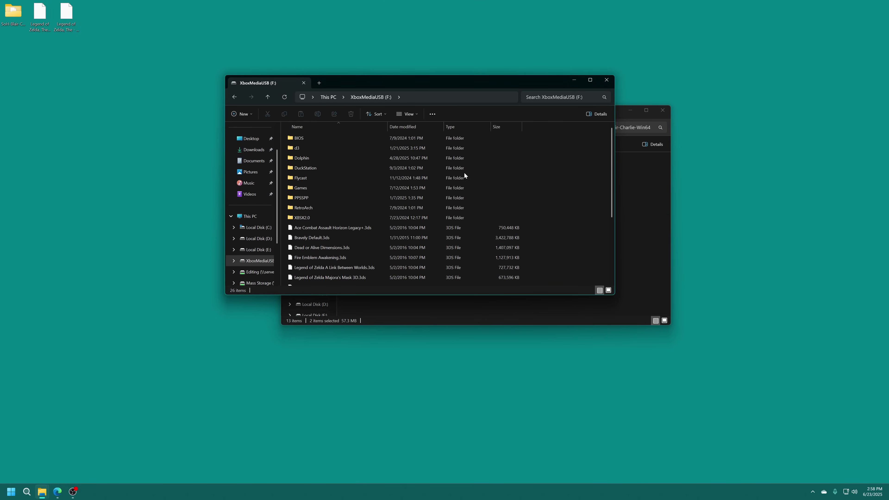
right_click(552, 189)
mouse_move(609, 267)
click(648, 267)
text(soh)
key(Return)
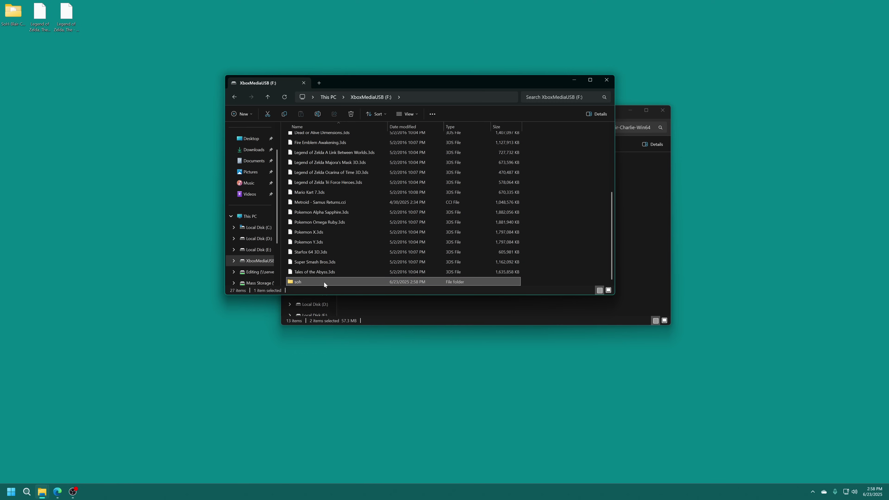
double_click(324, 282)
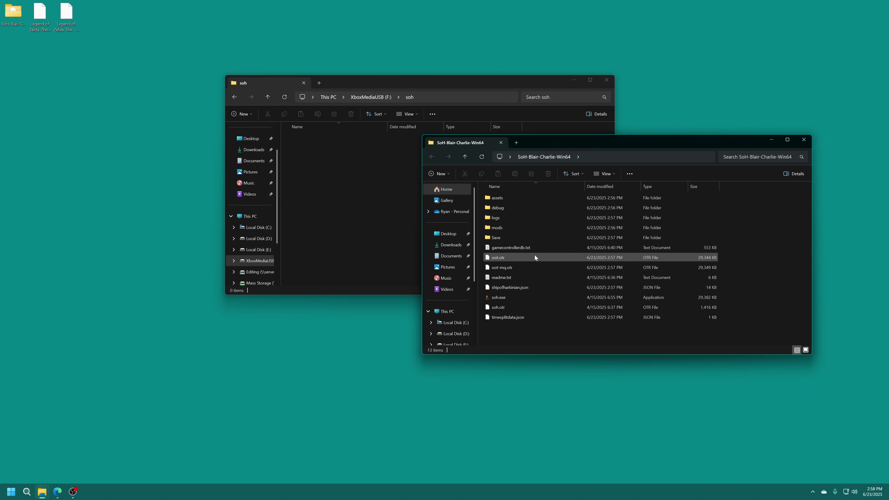
Step: Copy oot.otr and oot-mq.otr from the SoH-Blair-Charlie-Win64 folder into the soh folder on the USB drive
click(537, 257)
shift+click(520, 270)
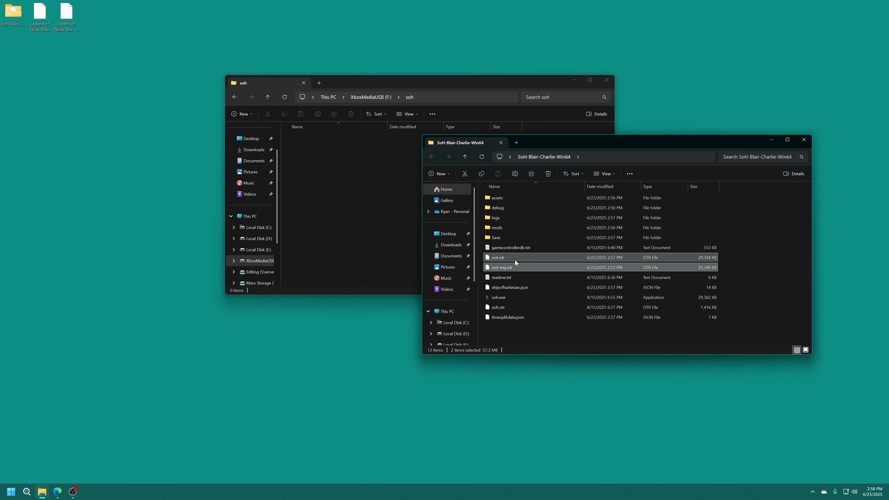
drag(511, 259, 340, 241)
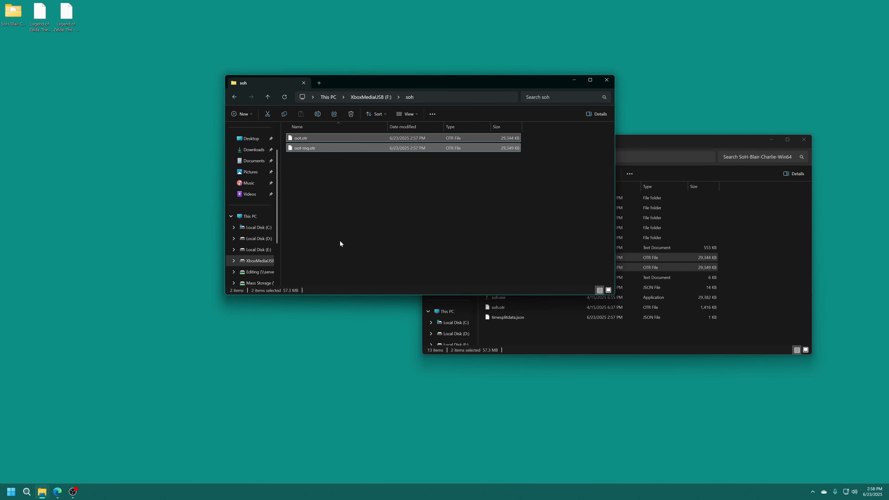
click(352, 242)
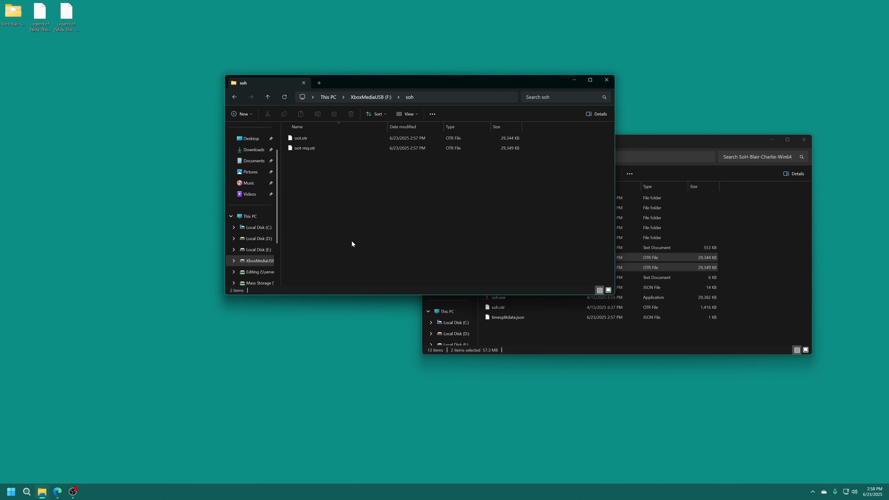
Step: Create a folder named mods inside the soh folder, look inside it and return to soh
right_click(350, 219)
mouse_move(396, 296)
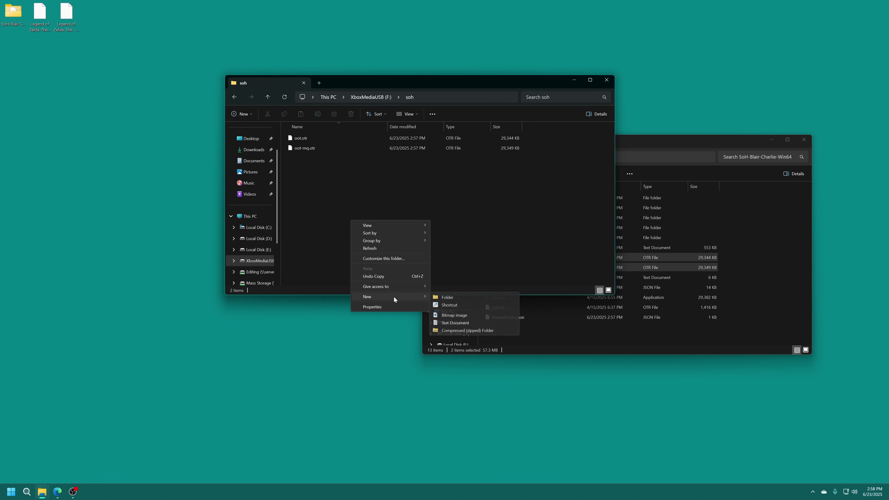
click(445, 297)
text(mods)
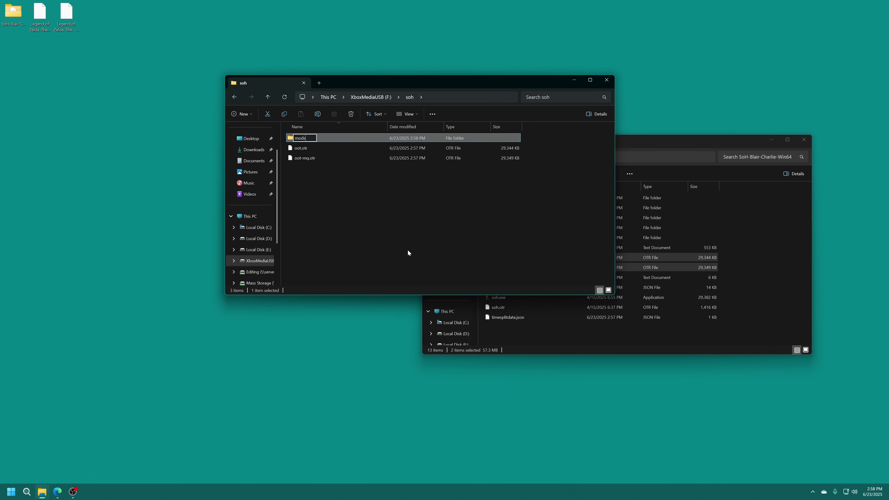
key(Return)
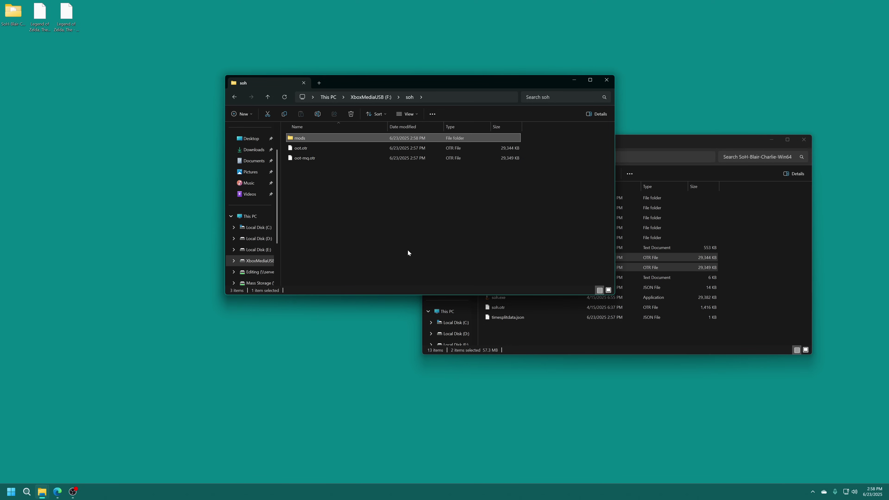
double_click(335, 138)
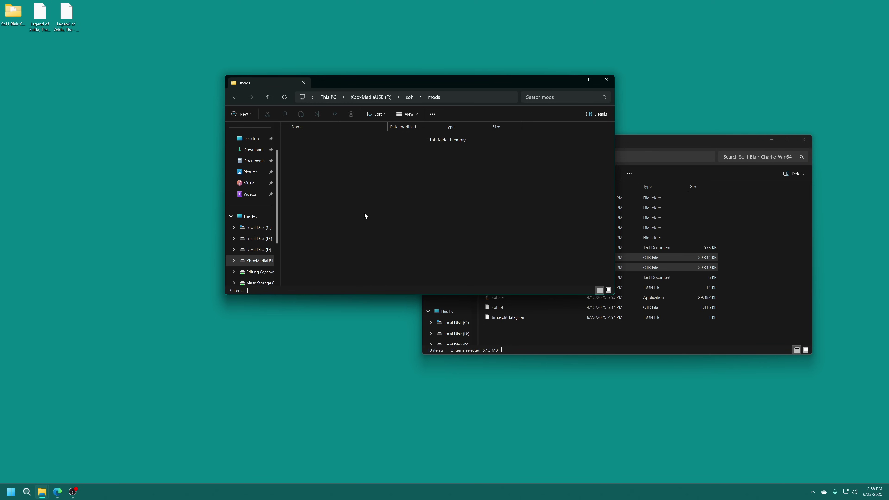
key(alt+Left)
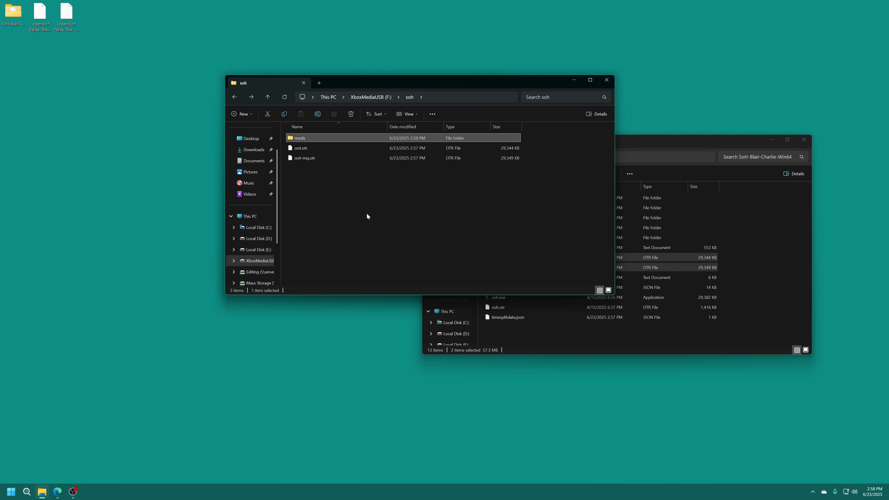
click(367, 213)
drag(347, 223, 318, 136)
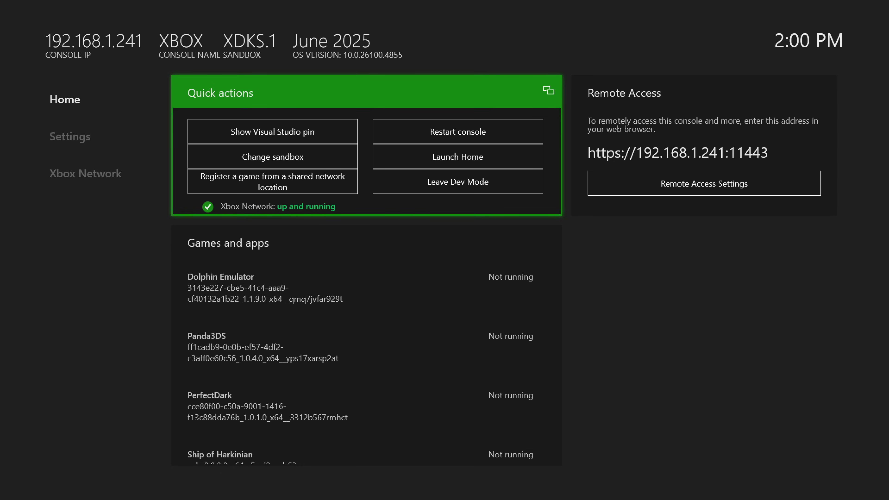
Step: Launch Ship of Harkinian from the Xbox Dev Home games and apps list
key(Down)
key(Down)
key(Down)
key(Down)
key(Down)
key(Down)
key(Down)
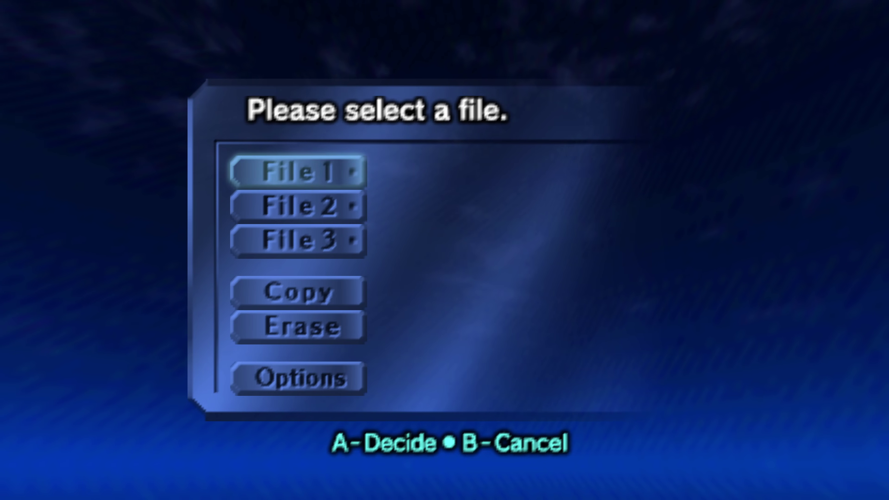
Step: Choose File 1 and look through the available quests, including Master Quest, Randomizer and Boss Rush
key(x)
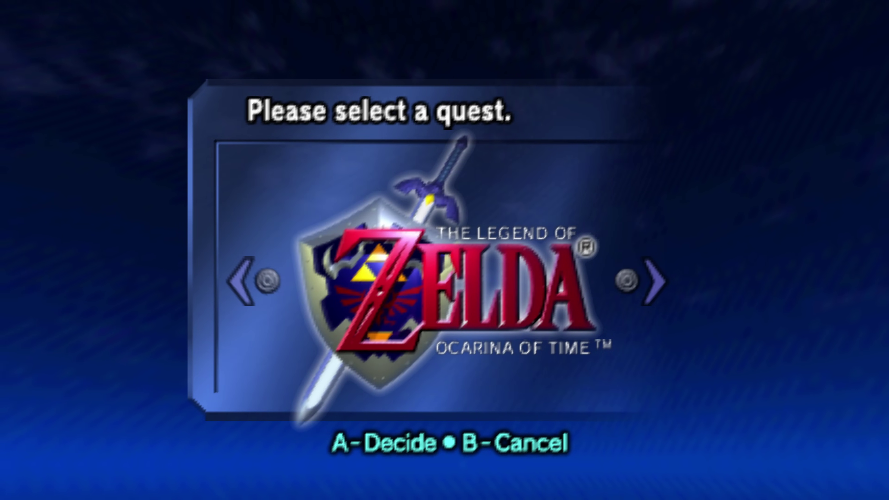
key(d)
key(d)
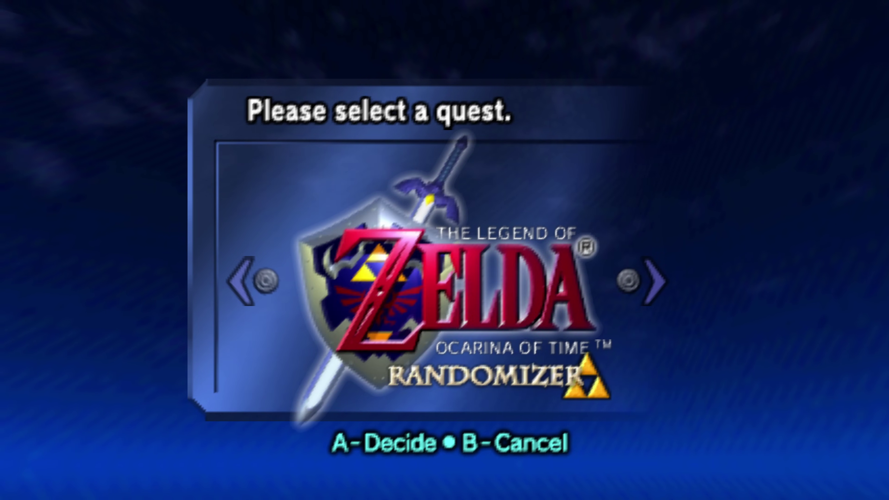
key(d)
key(d)
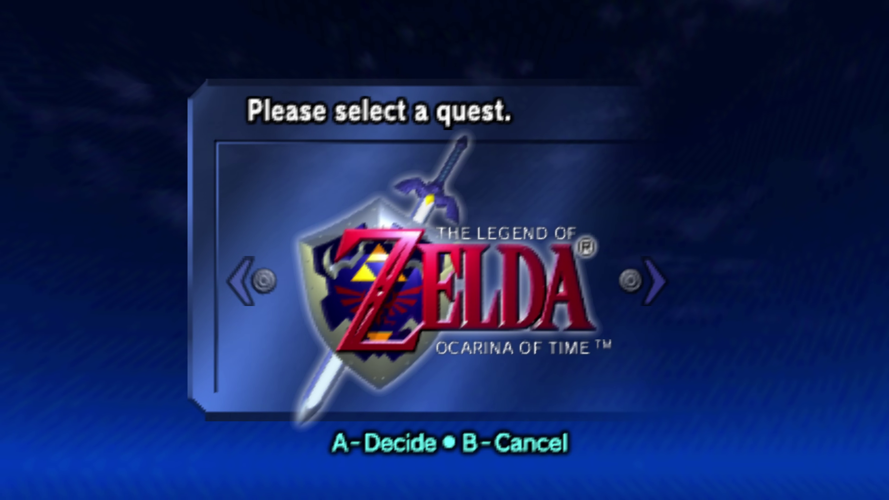
key(d)
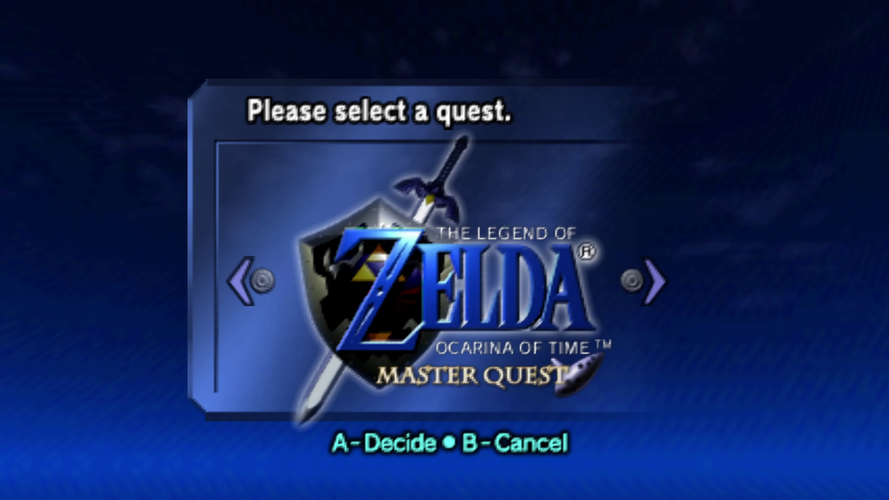
key(d)
key(d)
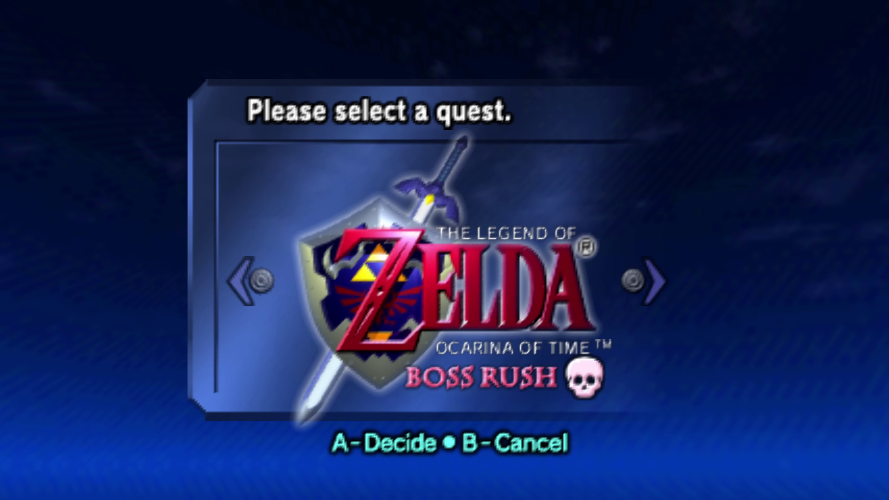
key(d)
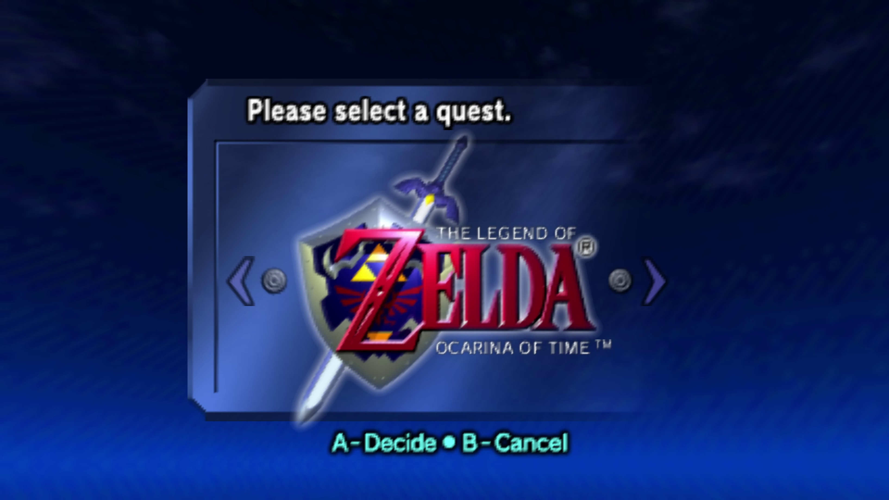
Step: Open the in-game settings menu and look over the General options and the main menu sections
key(F1)
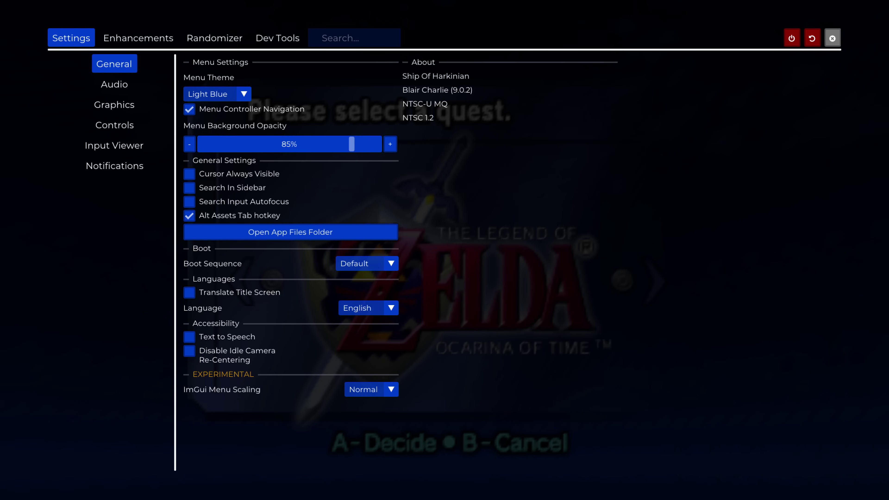
key(Down)
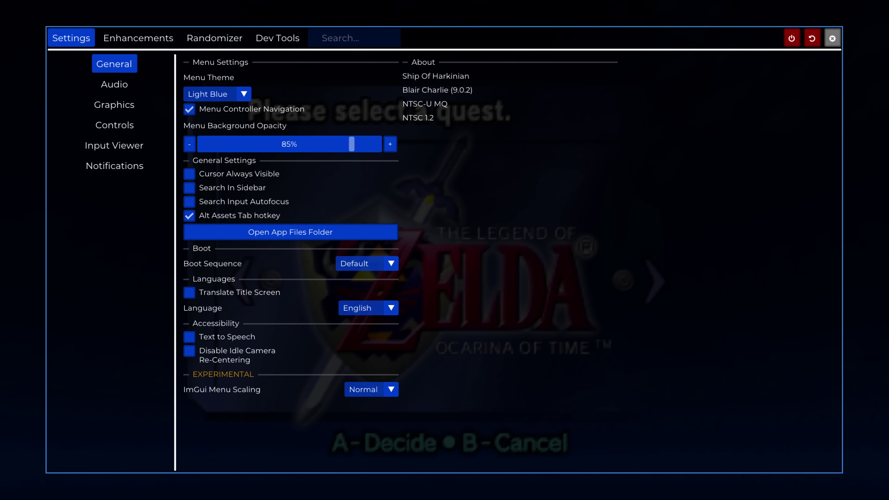
key(Return)
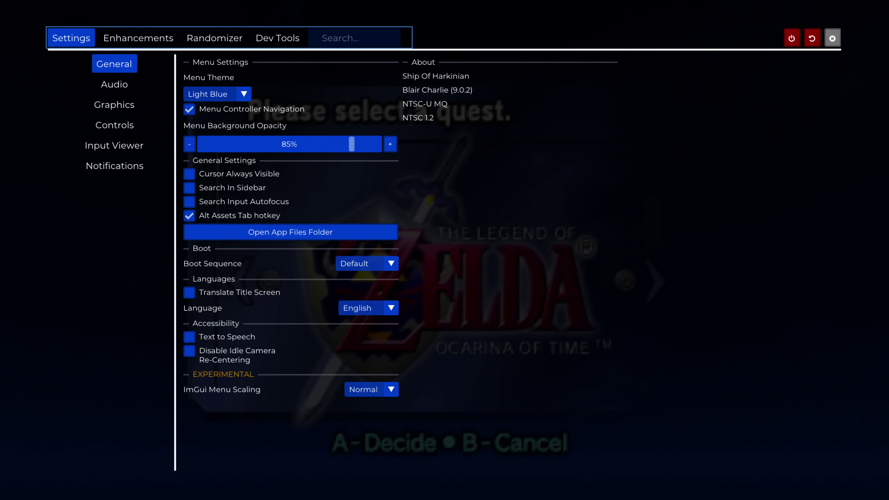
key(Right)
key(Right)
key(Right)
key(Left)
key(Left)
key(Left)
key(Down)
key(Up)
key(Down)
key(Right)
key(Left)
key(Up)
key(Right)
key(Left)
Step: View the Audio settings and the Graphics settings
key(Down)
key(Down)
key(Return)
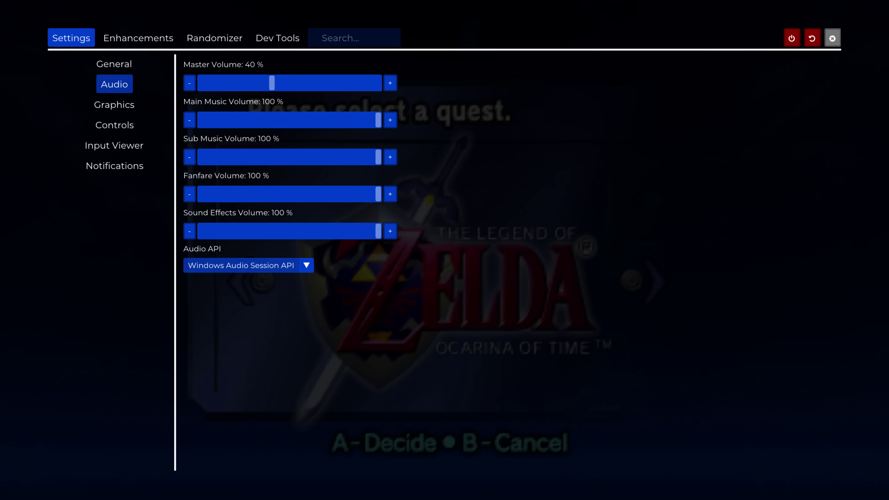
Step: Set the Current FPS option in the Graphics settings to 60
key(Down)
key(Return)
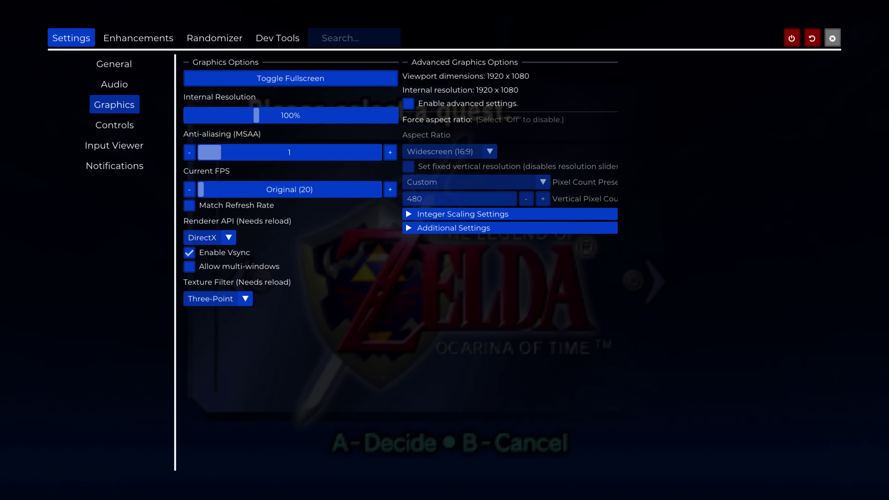
key(Right)
key(Return)
key(Down)
key(Down)
key(Down)
key(Down)
key(Up)
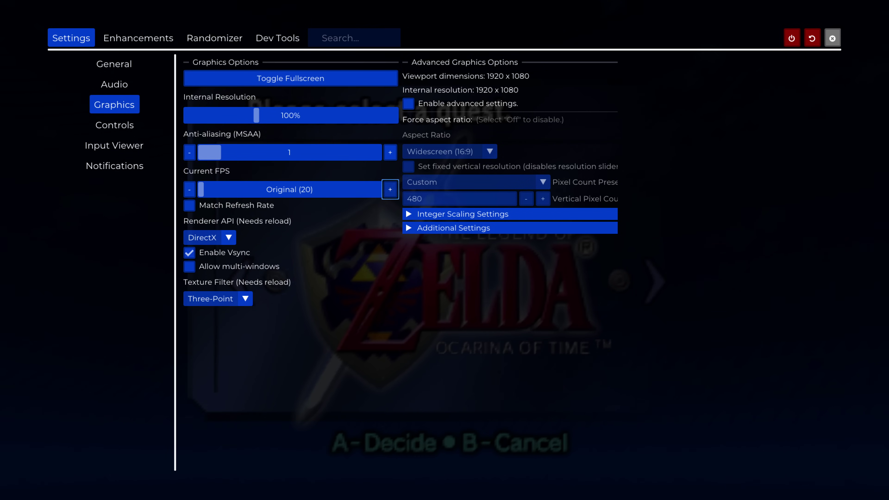
key(Right)
key(Right)
key(Right)
key(Right)
key(Right)
key(Right)
key(Right)
key(Right)
key(Right)
key(Right)
key(Right)
key(Right)
key(Right)
key(Right)
key(Right)
key(Right)
key(Right)
key(Right)
key(Right)
key(Right)
key(Right)
key(Right)
key(Right)
key(Right)
key(Right)
key(Right)
key(Right)
key(Left)
key(Left)
key(Left)
key(Left)
key(Left)
key(Left)
key(Left)
key(Left)
key(Left)
key(Left)
key(Left)
key(Left)
key(Left)
key(Left)
key(Left)
key(Left)
key(Left)
key(Left)
key(Left)
key(Left)
key(Left)
key(Left)
key(Left)
key(Left)
key(Left)
key(Left)
key(Left)
key(Left)
key(Left)
key(Left)
key(Left)
key(Return)
key(Right)
key(Return)
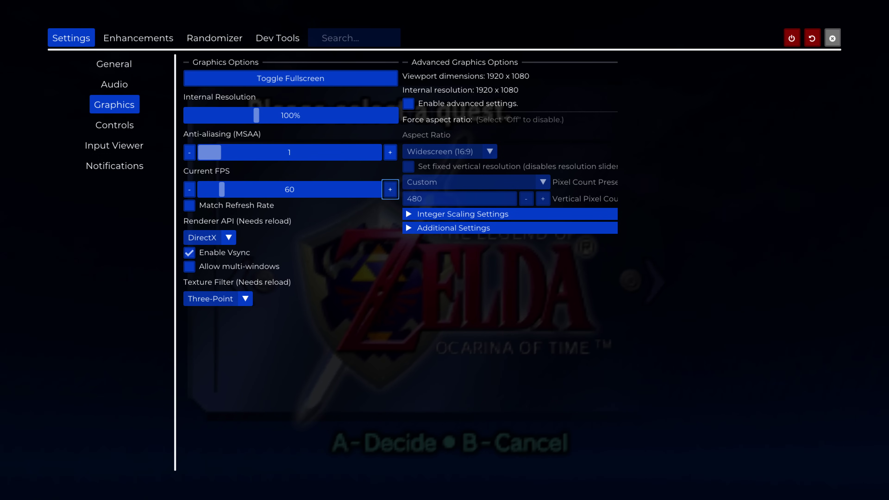
Step: Check the Texture Filter choices in the Graphics settings and leave the selection as it is
key(Up)
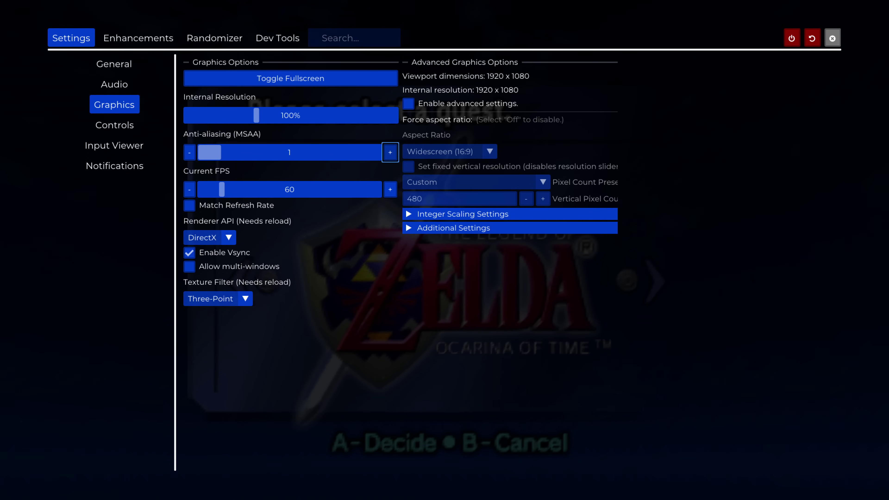
key(Down)
key(Down)
key(Down)
key(Down)
key(Down)
key(Down)
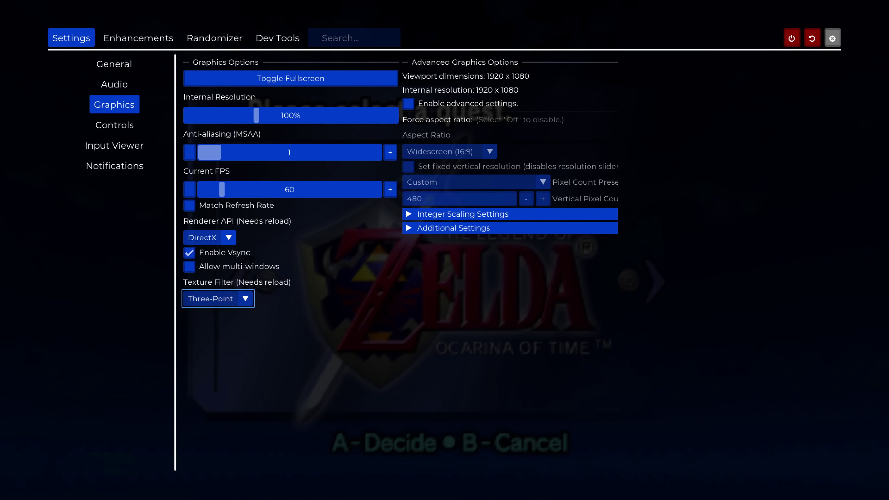
key(Return)
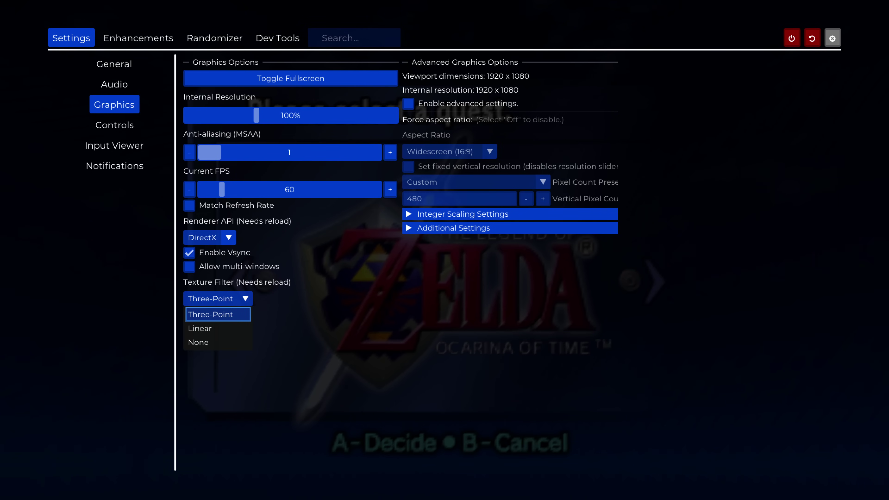
key(Escape)
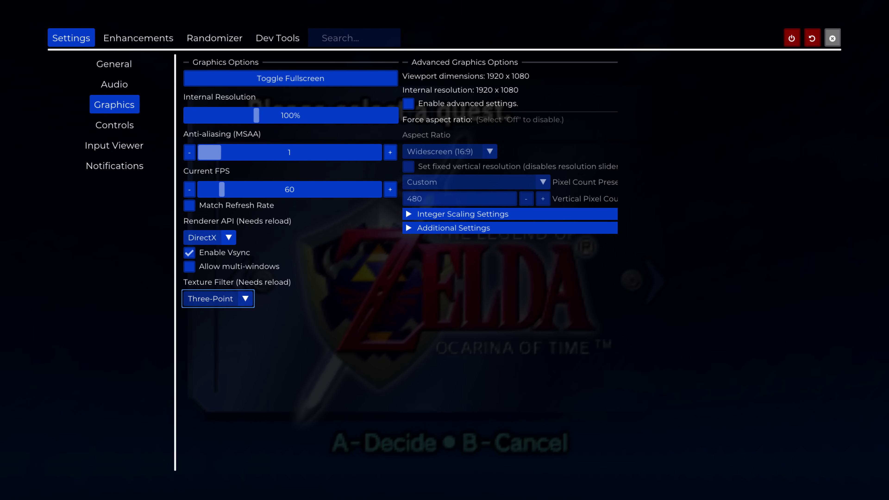
Step: Open the Controls settings
key(Escape)
key(Left)
key(Return)
key(Down)
key(Return)
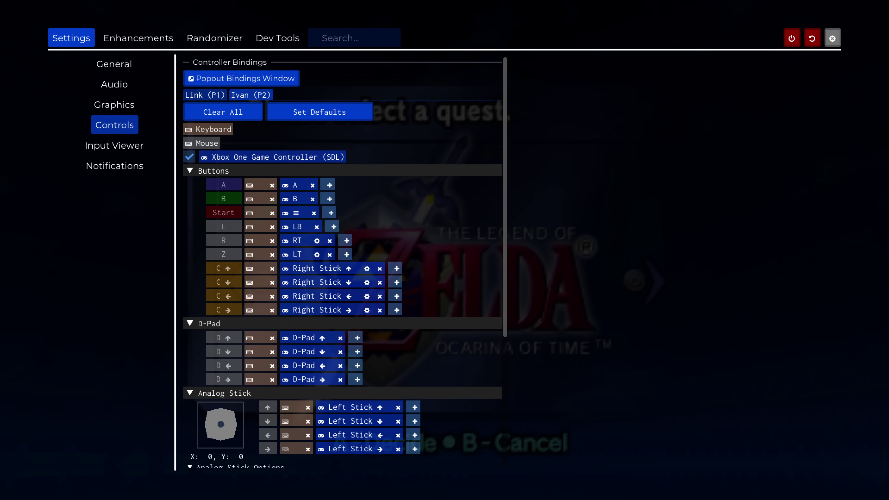
Step: Rebind the gamepad input for the B button to X in the controller bindings
key(Down)
key(Up)
key(Right)
key(Return)
key(Down)
key(Down)
key(Down)
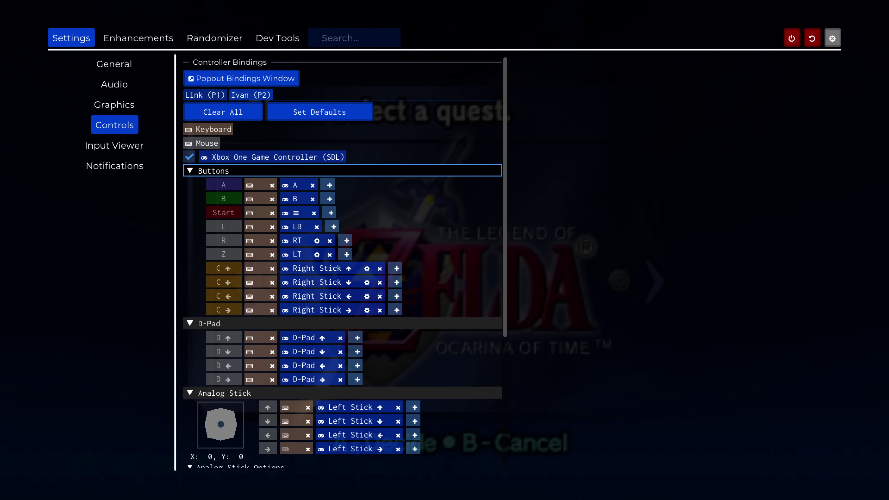
key(Down)
key(Down)
key(Down)
key(Down)
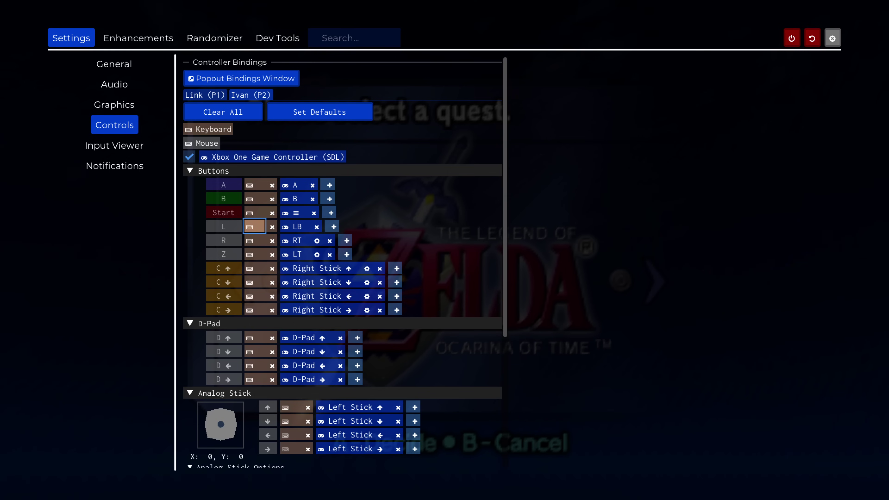
key(Down)
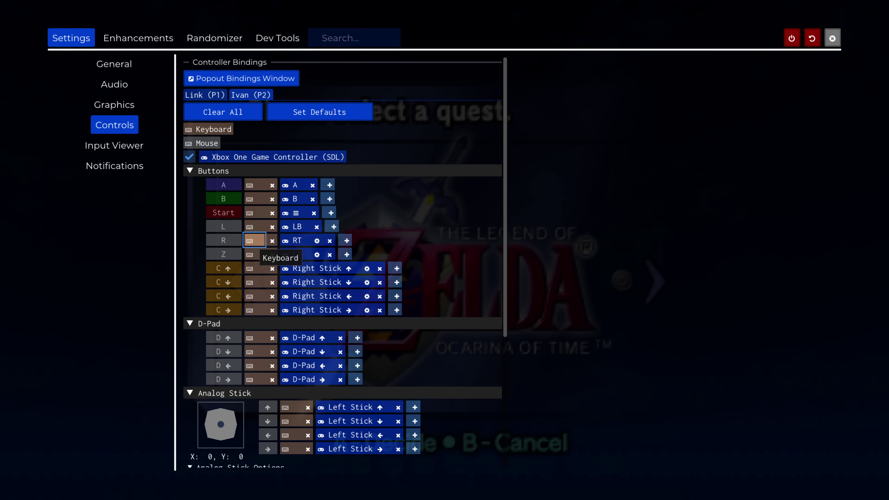
key(Right)
key(Down)
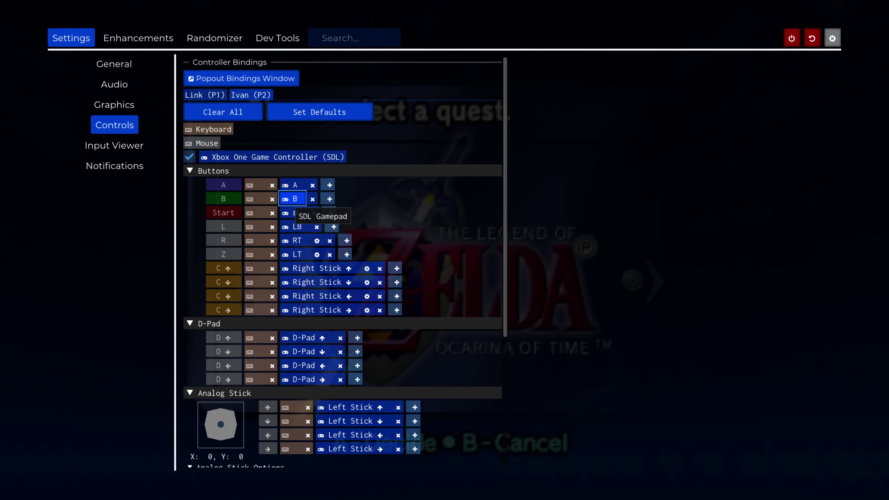
key(Return)
key(x)
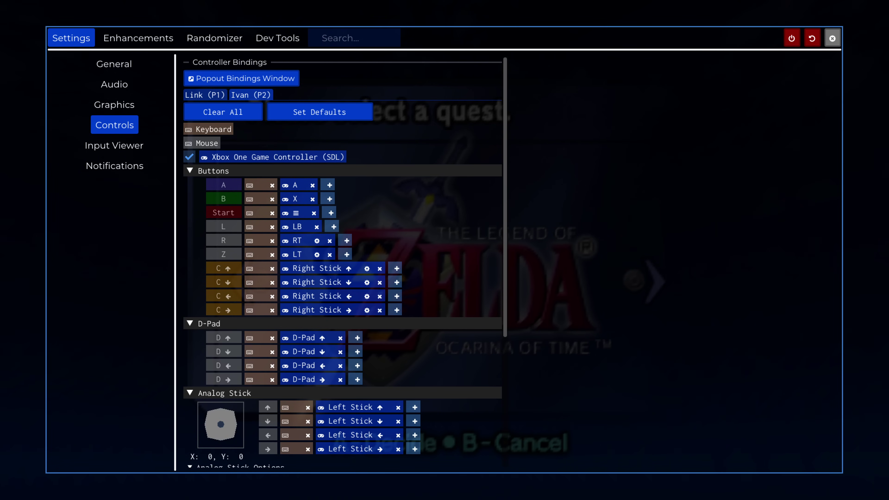
key(Return)
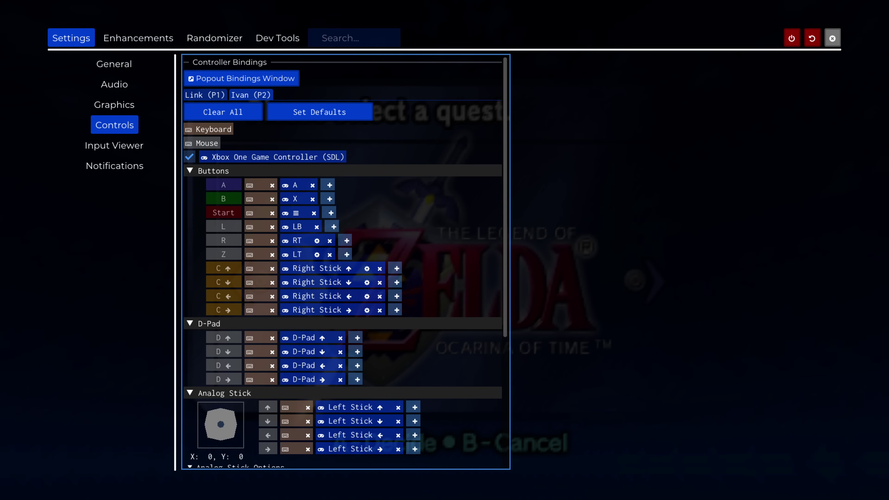
Step: Set the Analog Stick deadzone to 5% in the Analog Stick Options
key(Down)
key(Down)
key(Down)
key(Down)
key(Down)
key(Down)
key(Down)
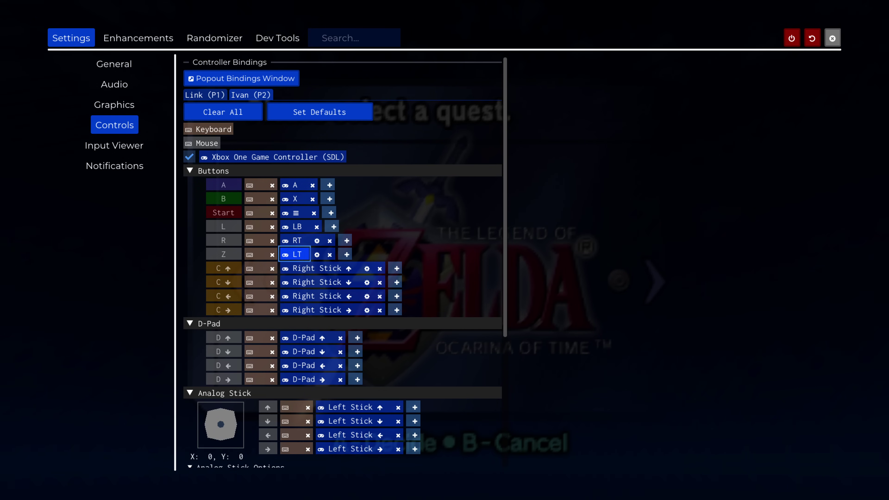
key(Down)
key(Down)
key(Down)
key(Down)
key(Down)
key(Down)
key(Down)
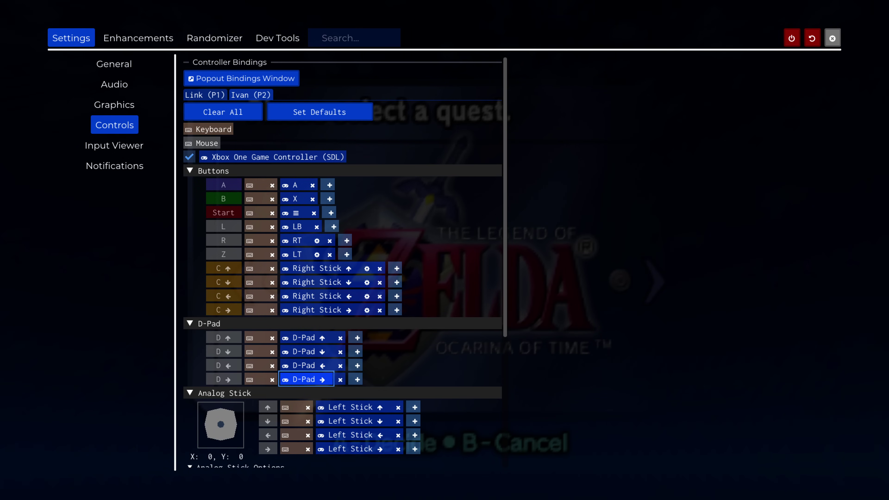
scroll(343, 262, down, 5)
scroll(342, 262, up, 2)
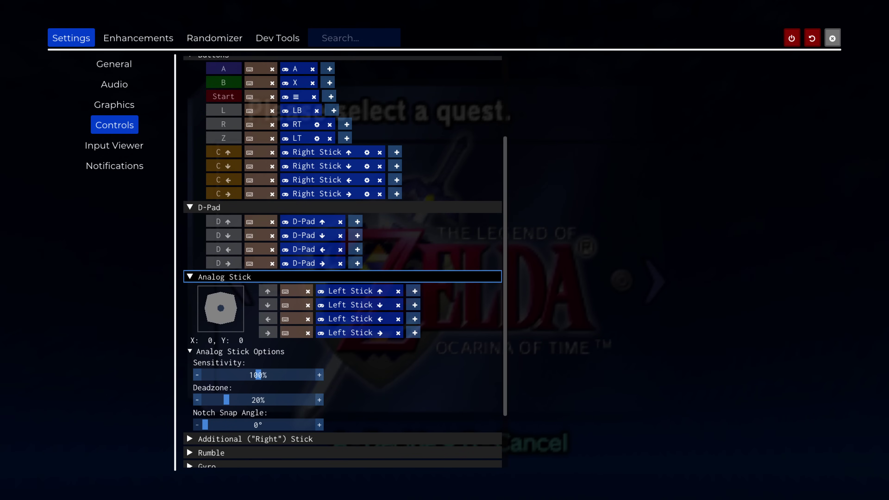
key(Down)
key(Down)
key(Down)
key(Down)
key(Down)
key(Down)
key(Down)
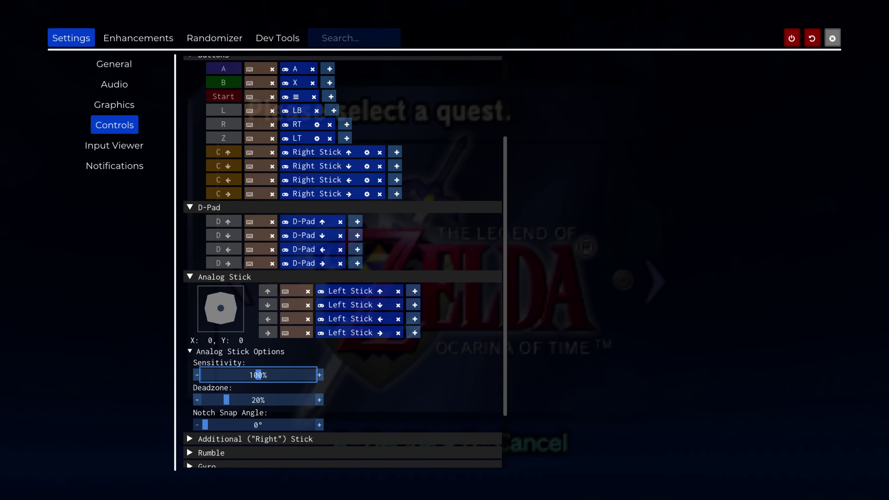
key(Down)
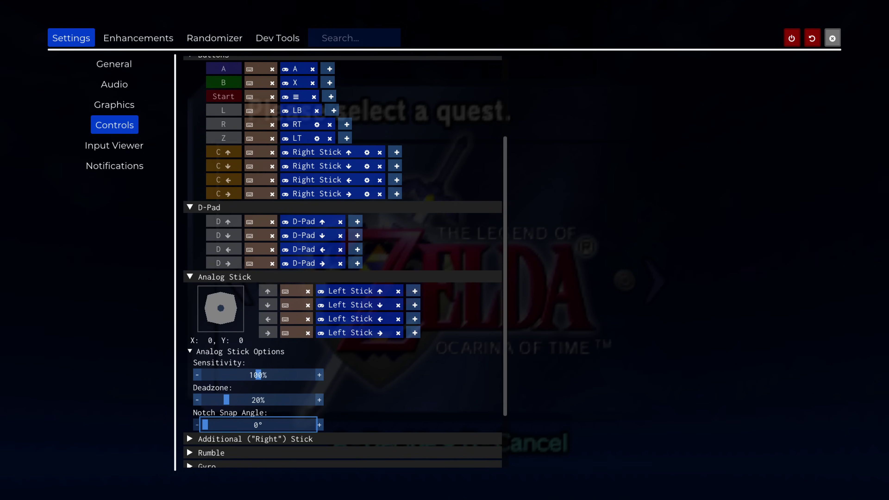
key(Up)
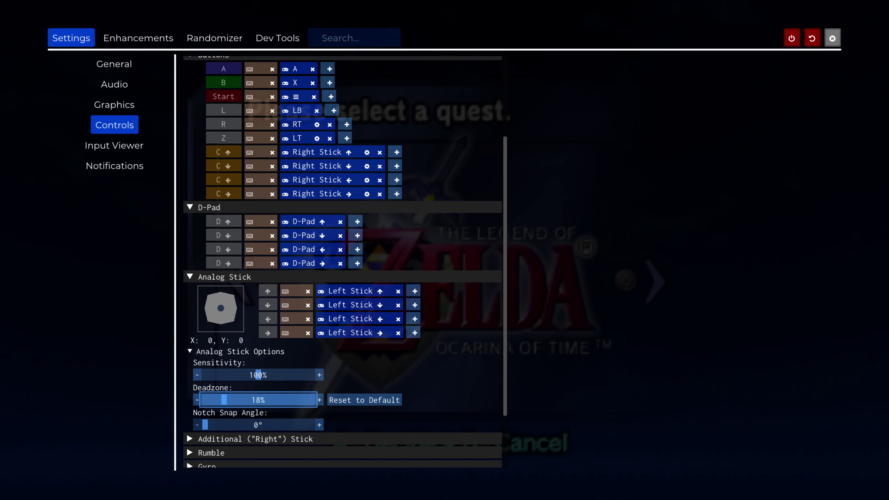
key(Left)
key(Left)
key(Left)
key(Left)
key(Left)
key(Left)
key(Left)
key(Left)
key(Left)
key(Left)
key(Left)
key(Left)
key(Left)
key(Left)
key(Left)
key(Left)
key(Left)
key(Left)
key(Right)
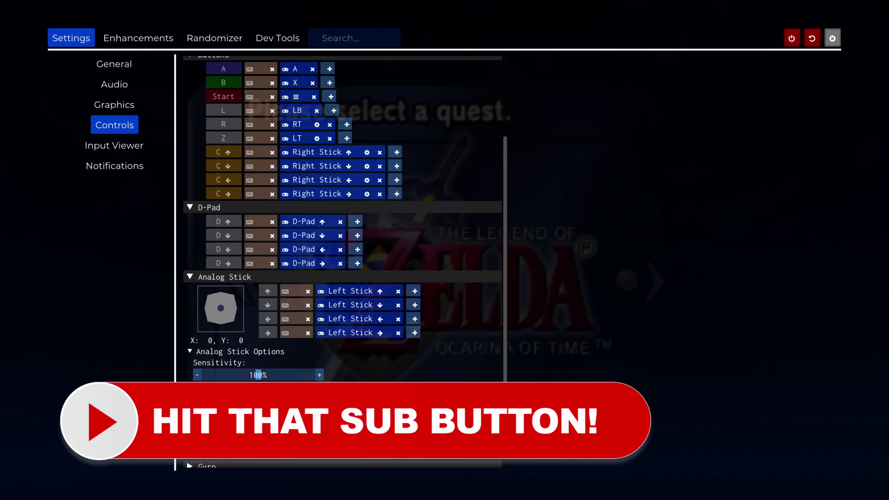
Step: Expand the Additional ("Right") Stick section and look over its bindings and stick options
key(Down)
key(Down)
key(Down)
key(Down)
key(Down)
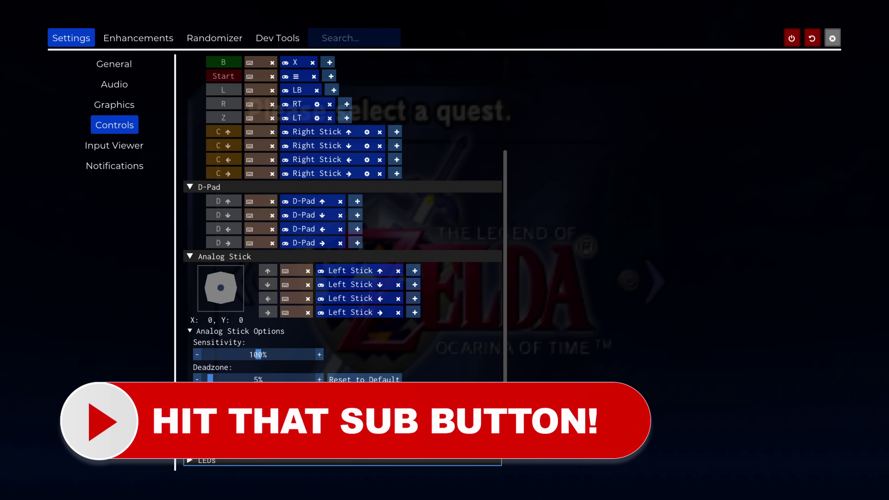
key(Up)
key(Up)
key(Up)
key(space)
key(Down)
key(Down)
key(Down)
key(Down)
key(Down)
key(Down)
key(Down)
key(Down)
key(Down)
key(Down)
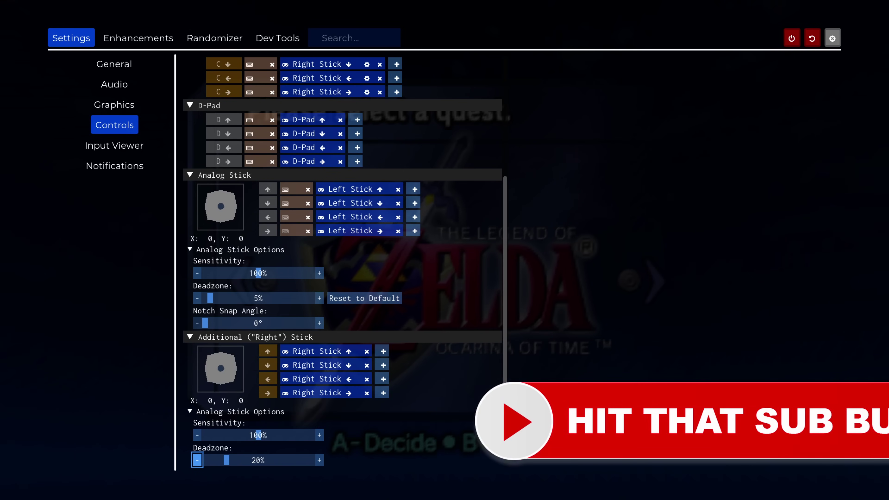
Step: Expand the Rumble and Camera Controls sections and examine their options
key(Up)
key(Up)
key(Up)
key(Up)
key(Up)
key(Down)
key(Down)
key(space)
key(Down)
key(Down)
key(Down)
key(Down)
key(Down)
key(Down)
key(Down)
key(Down)
key(Down)
key(Return)
key(Down)
key(Down)
key(Down)
key(Down)
key(Down)
key(Down)
key(Down)
key(Down)
key(Down)
key(Down)
key(Down)
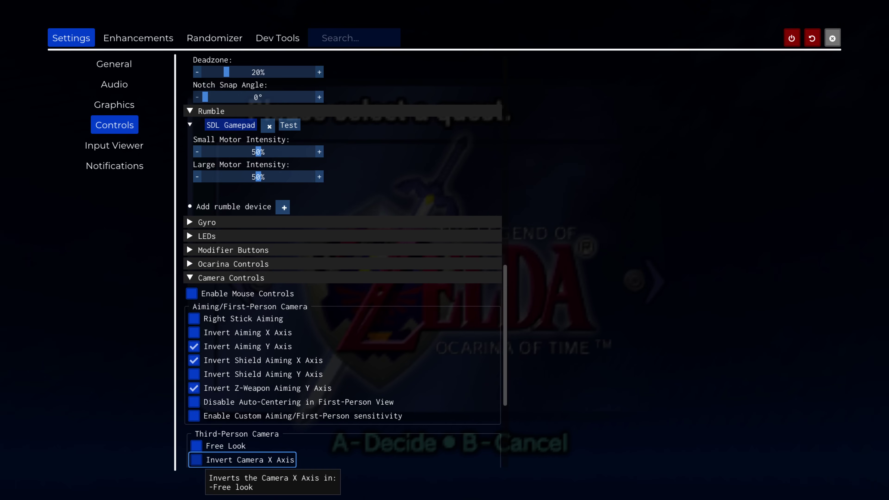
Step: Collapse the Camera Controls section and check the D-Pad Controls section below it
key(Up)
key(Up)
key(Up)
key(Up)
key(Up)
key(Up)
key(Up)
key(Up)
key(Up)
key(Up)
key(Up)
key(Return)
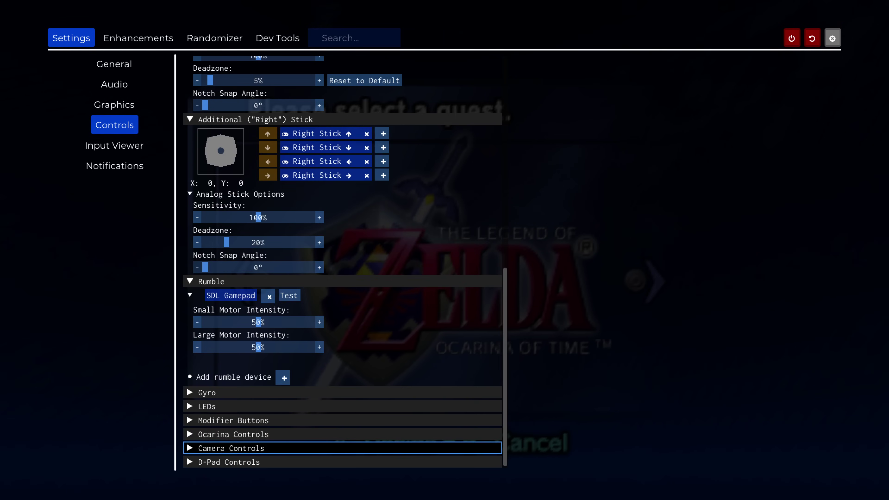
key(Down)
key(Return)
key(Down)
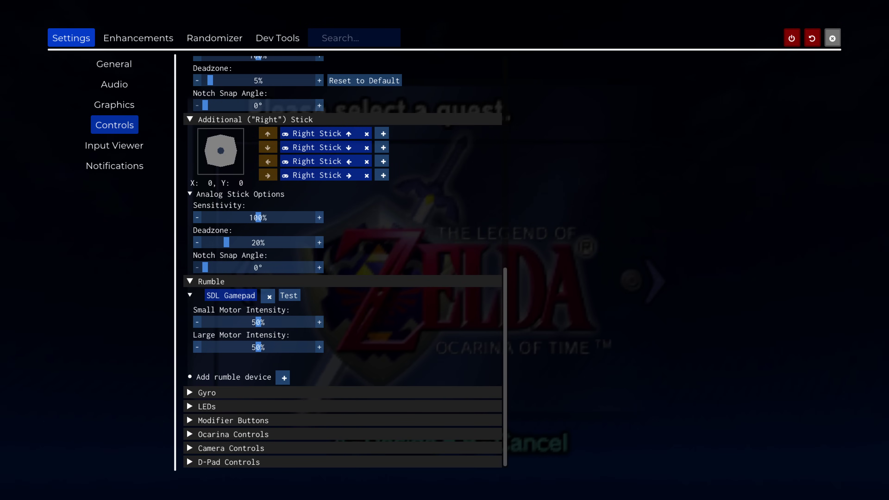
key(Up)
key(Return)
Step: View the Input Viewer and Notifications settings, and return to the General settings
click(114, 144)
key(Down)
key(Return)
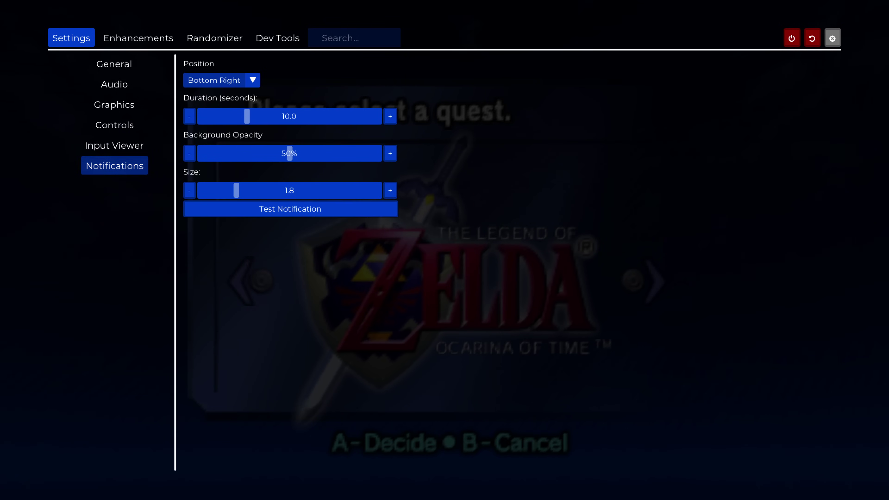
key(Up)
key(Up)
key(Up)
key(Return)
key(Up)
key(Return)
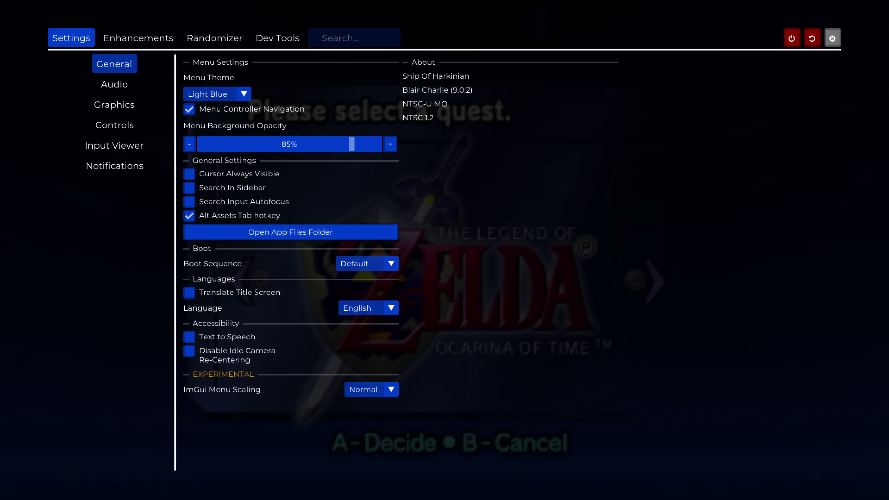
Step: Open the Enhancements section on its Presets page
key(Escape)
key(Right)
key(Up)
key(Right)
key(Left)
key(Return)
key(Right)
key(Return)
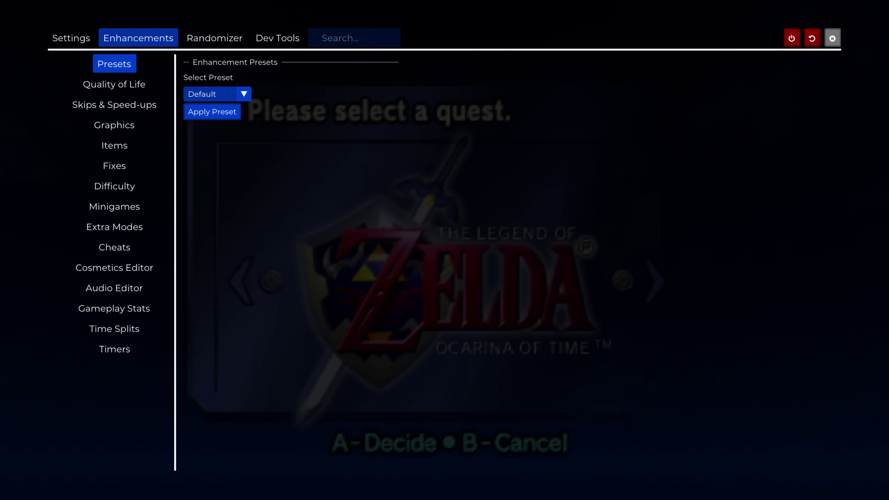
Step: Look through the available enhancement presets and close the list without picking one
key(Escape)
key(Down)
key(Return)
key(Down)
key(Up)
key(Right)
key(Return)
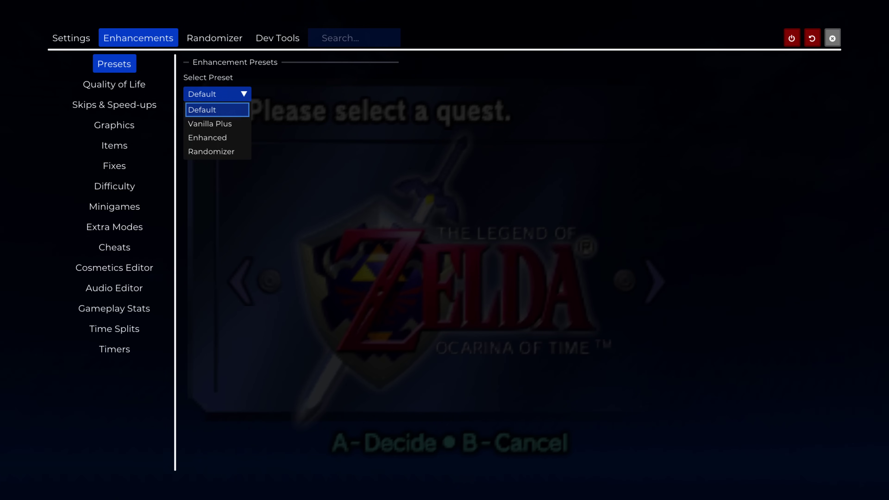
key(Down)
key(Down)
Step: View the Quality of Life enhancements
key(Down)
key(Escape)
key(Escape)
key(Left)
key(Return)
Step: Enable Skip Intro in the Skips & Speed-ups enhancements
key(Down)
key(Return)
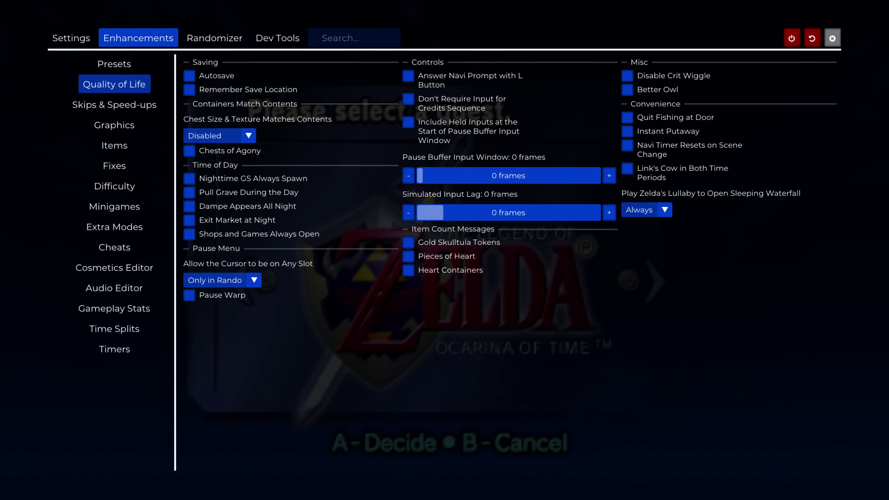
key(Down)
key(Return)
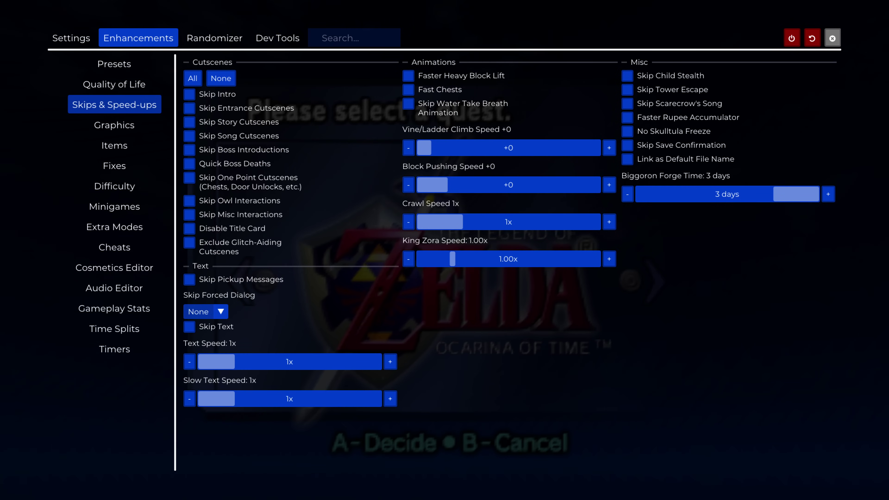
key(Right)
key(Down)
key(Return)
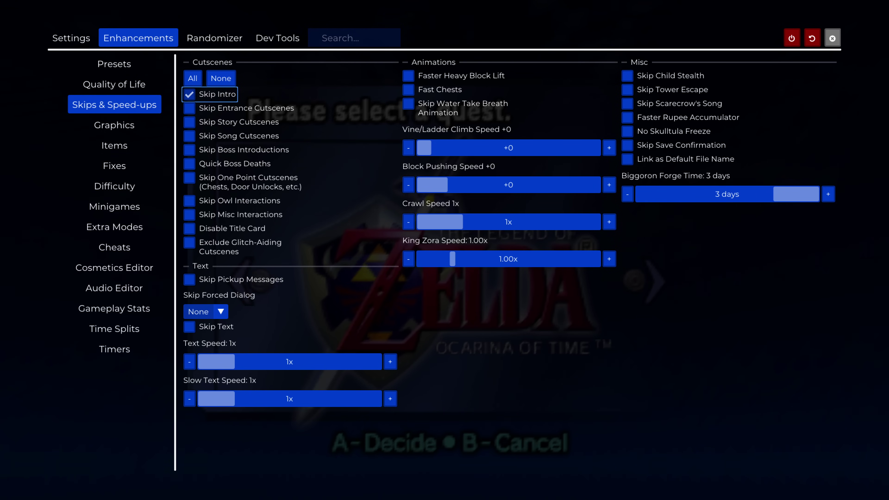
key(Escape)
key(Left)
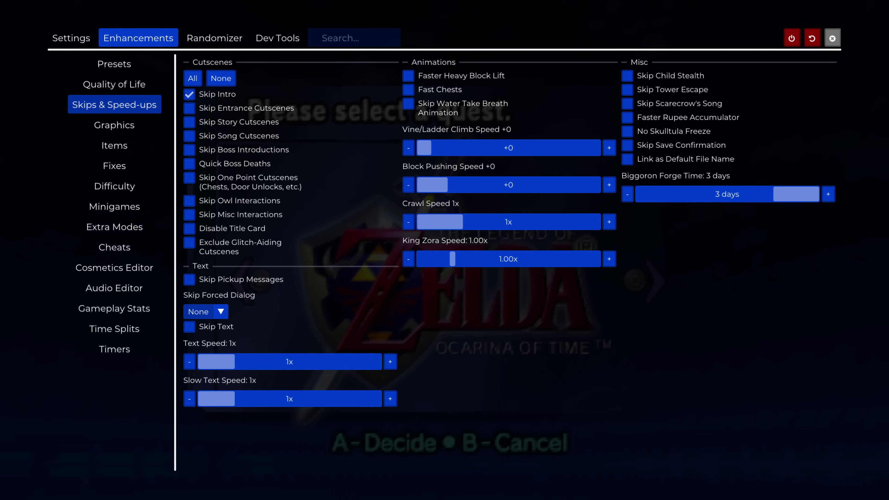
Step: View the Graphics, Items and Fixes enhancement pages
key(Down)
key(Return)
key(Down)
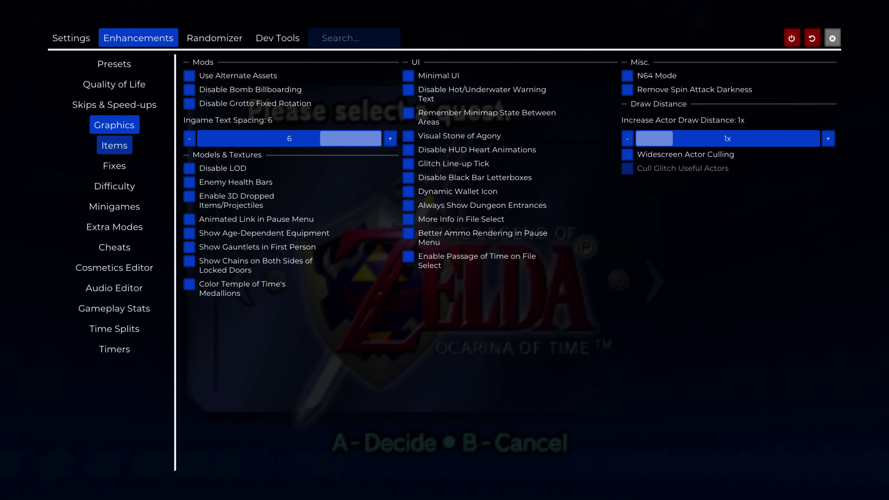
key(Return)
key(Down)
key(Return)
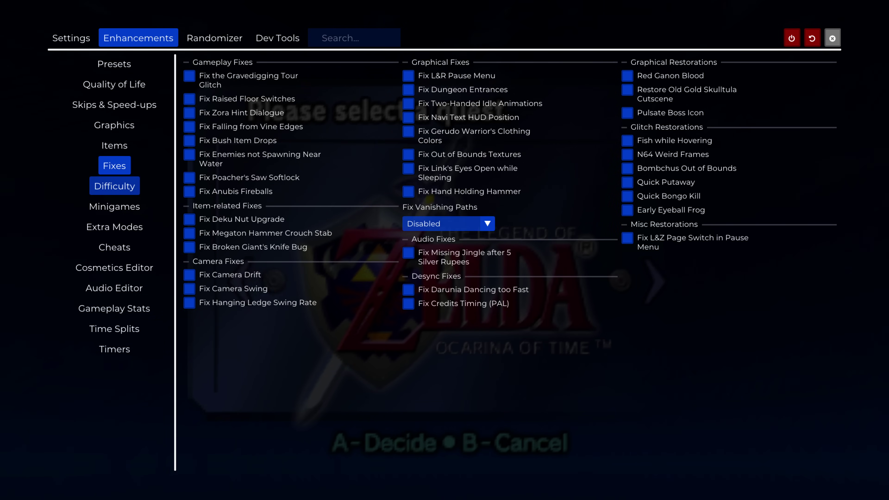
Step: View the Difficulty, Minigames, Extra Modes and Cheats enhancement pages
key(Down)
key(Return)
key(Down)
key(Return)
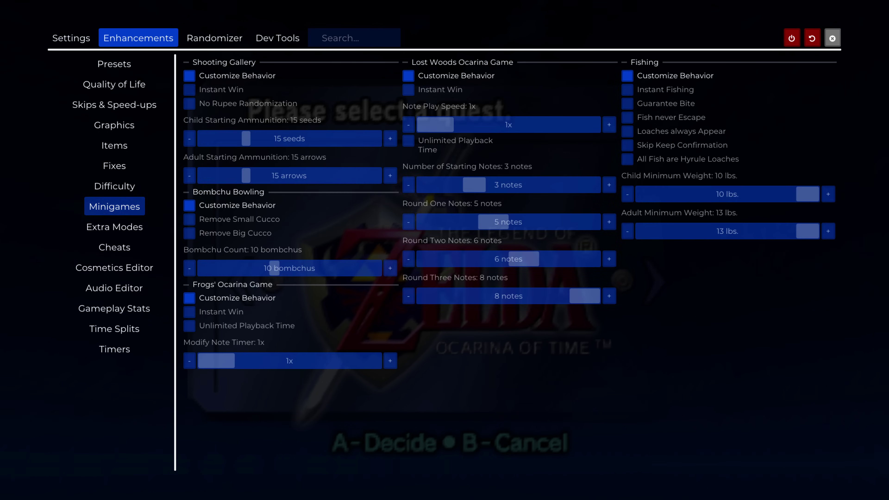
key(Down)
key(Return)
key(Down)
key(Return)
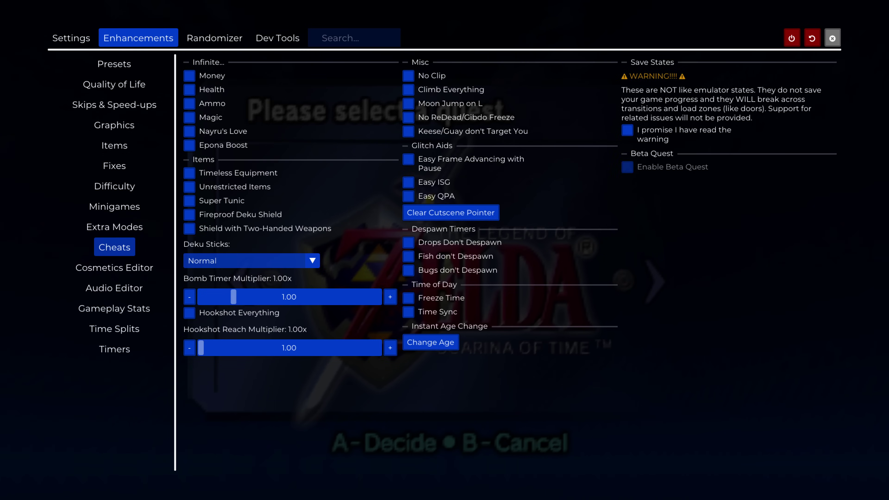
Step: View the Cosmetics Editor, Audio Editor, Gameplay Stats, Time Splits and Timers enhancement pages
key(Down)
key(Return)
key(Down)
key(Return)
key(Down)
key(Return)
key(Down)
key(Return)
key(Down)
key(Return)
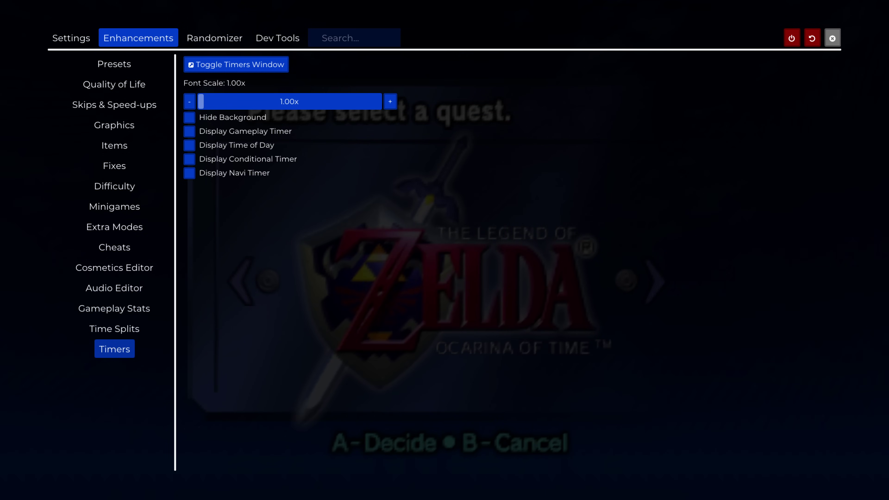
Step: View the Randomizer seed settings and the general Dev Tools options
key(Escape)
key(Right)
key(Up)
key(Right)
key(Left)
key(Right)
key(Return)
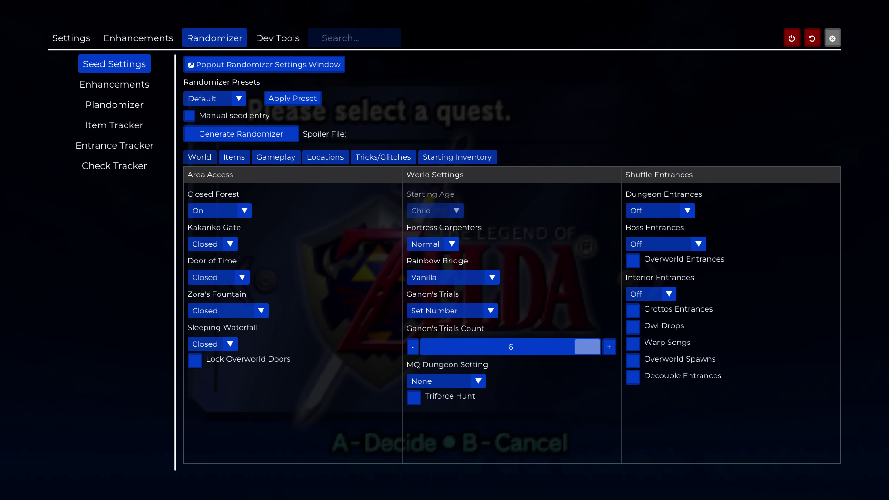
key(Right)
key(Return)
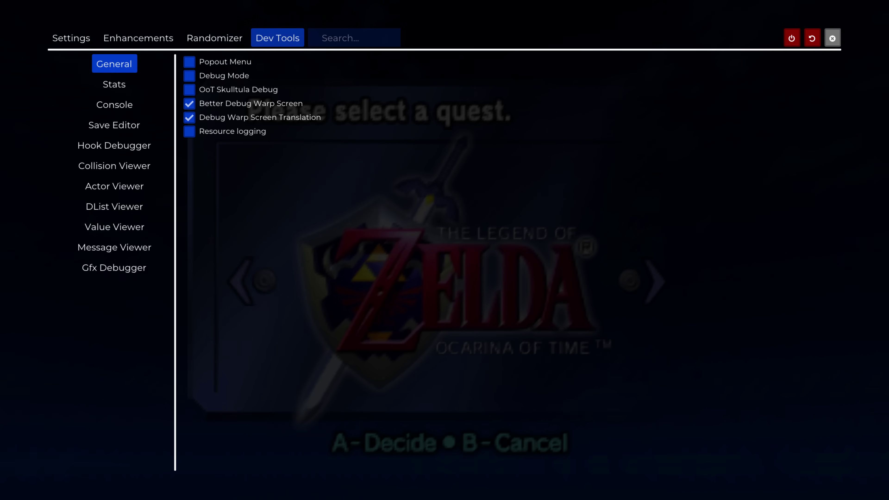
Step: Close the configuration menu and return to the game's quest selection
key(Right)
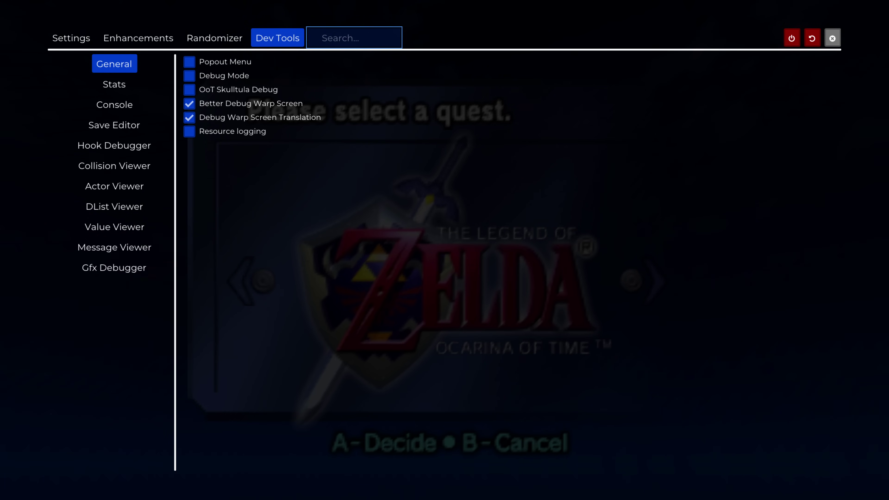
key(Right)
key(Right)
key(Right)
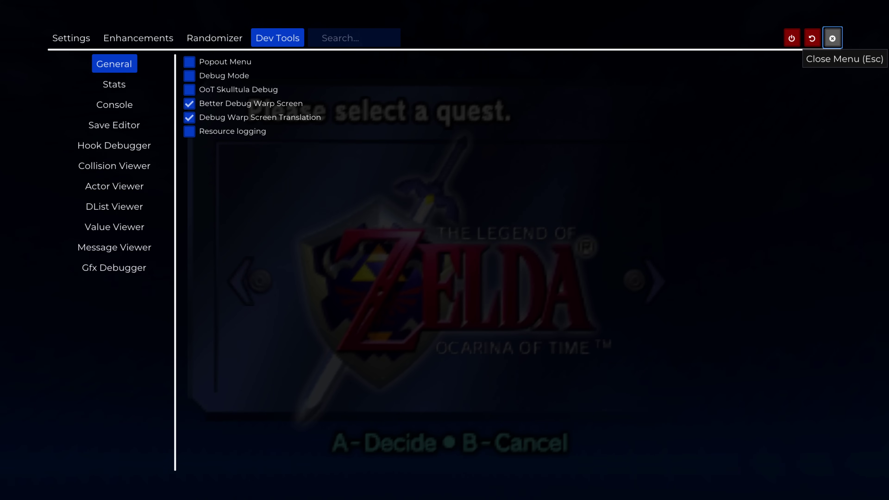
key(Return)
Step: Spell out Link as the name of the new save file
key(Right)
key(Right)
key(Right)
key(Right)
key(Right)
key(Right)
key(Right)
key(Right)
key(Right)
key(Right)
key(Right)
key(x)
key(Down)
key(Down)
key(Left)
key(Left)
key(Left)
key(x)
key(Down)
key(Left)
key(Left)
key(Left)
key(Left)
key(Left)
key(Left)
key(Left)
key(Left)
key(x)
key(Up)
key(Right)
key(Right)
key(Right)
key(Right)
key(Right)
key(Right)
key(Right)
key(Right)
key(Right)
key(Right)
key(x)
key(Down)
key(Down)
key(Down)
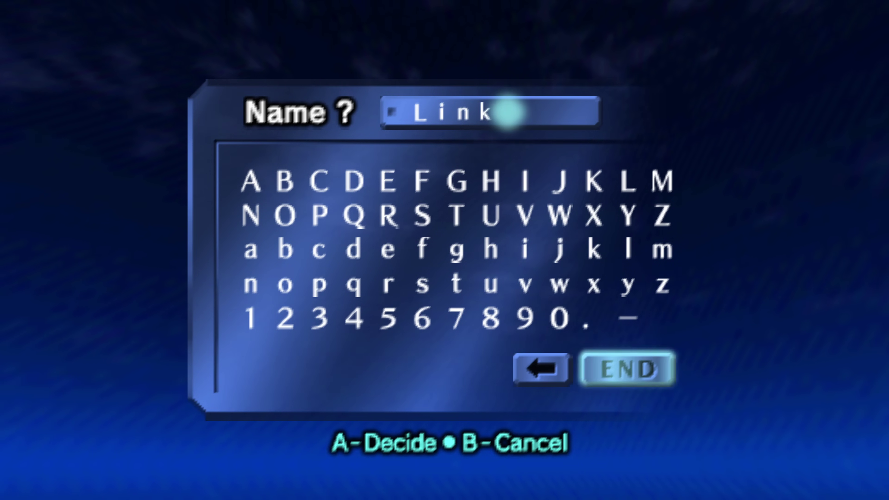
Step: Confirm the name and open the Link save file to start the game
key(x)
key(x)
key(x)
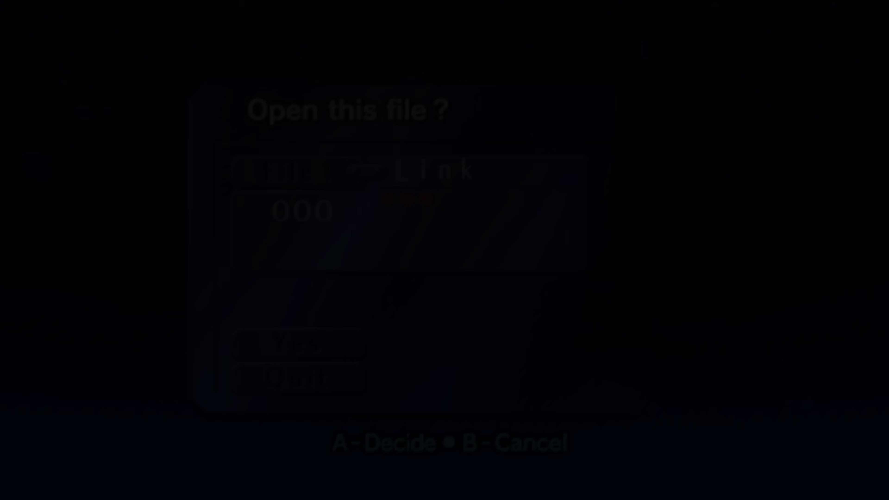
key(Left)
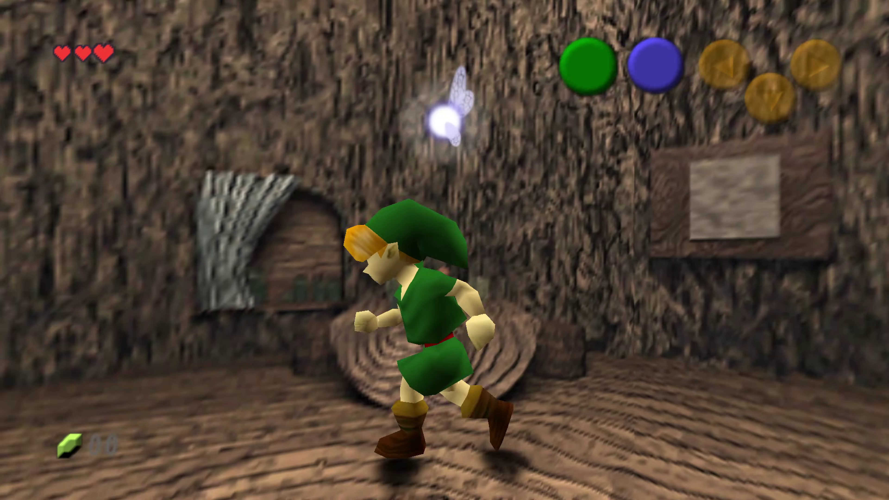
key(Up)
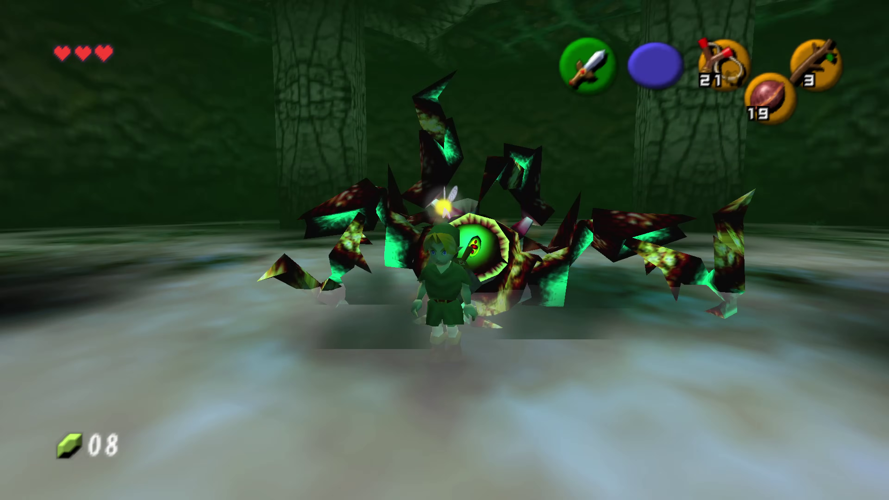
key(z)
key(c)
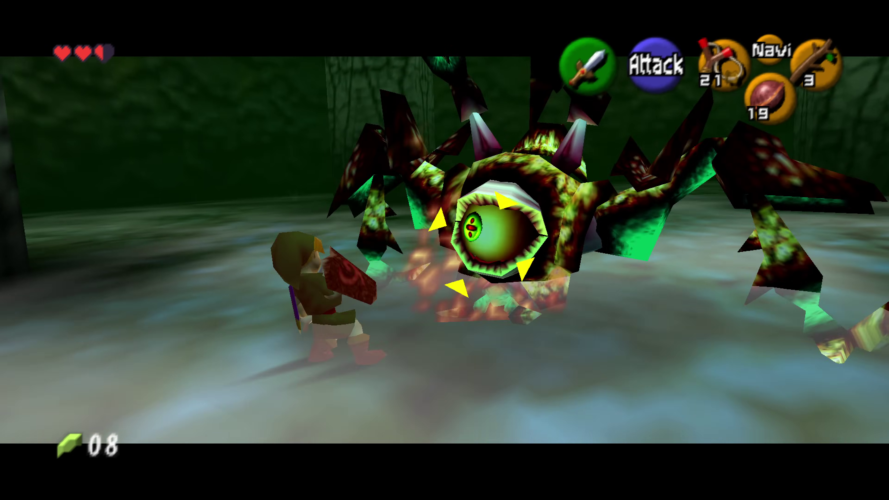
key(Down)
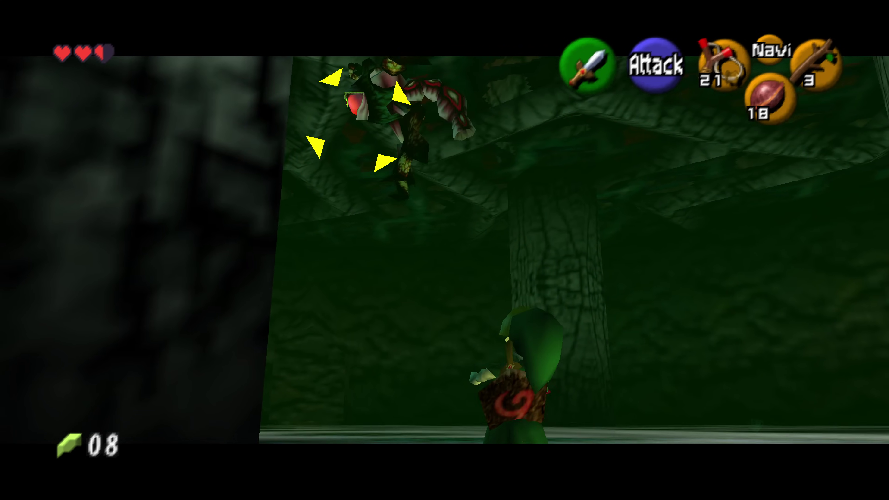
key(k)
key(k)
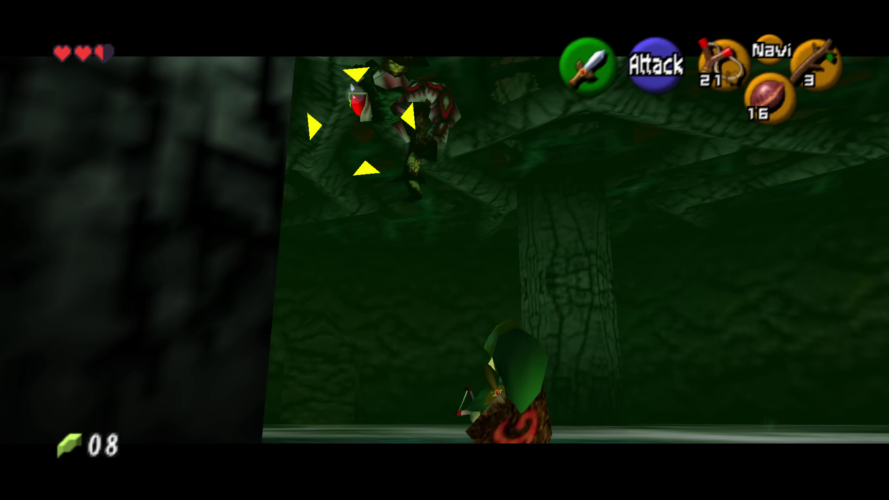